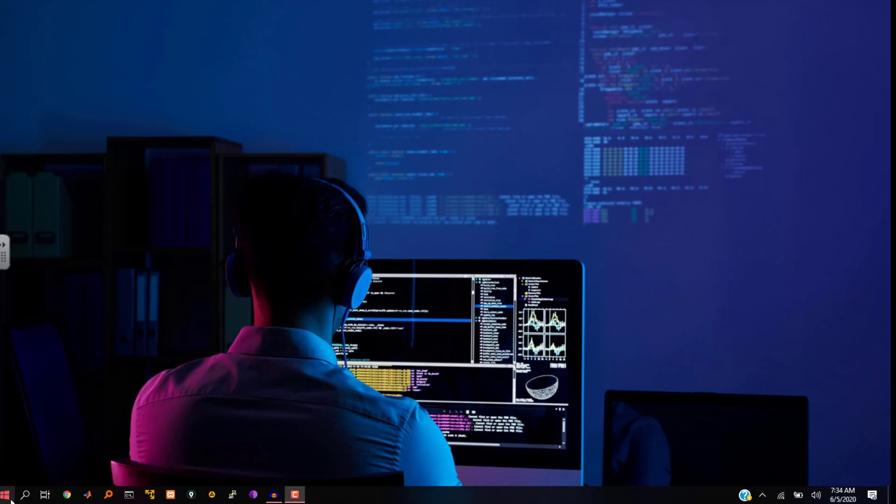
# Step: Open Control Panel's Network and Sharing Center and show the network adapters in Network Connections
pyautogui.click(6, 495)
pyautogui.write('contr')
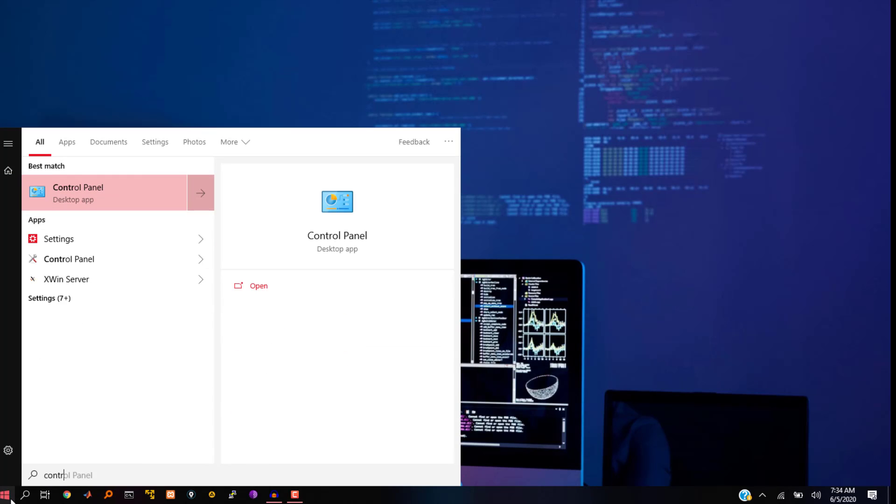
pyautogui.click(79, 211)
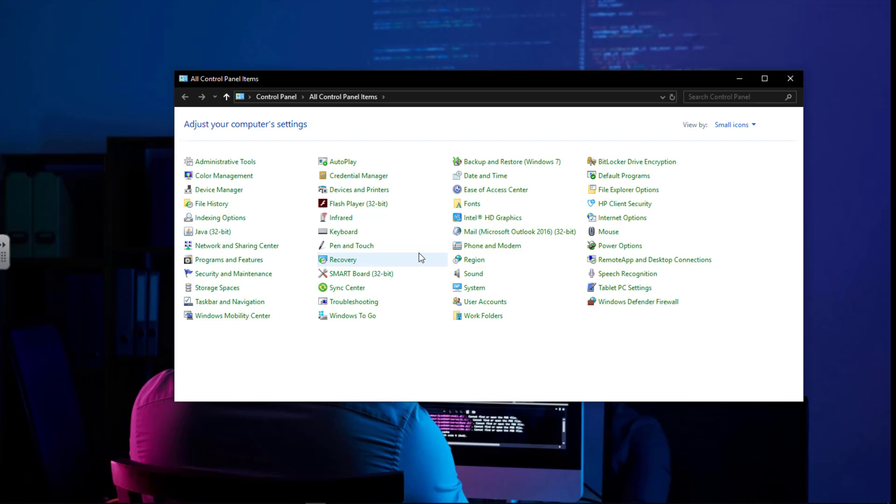
pyautogui.click(273, 246)
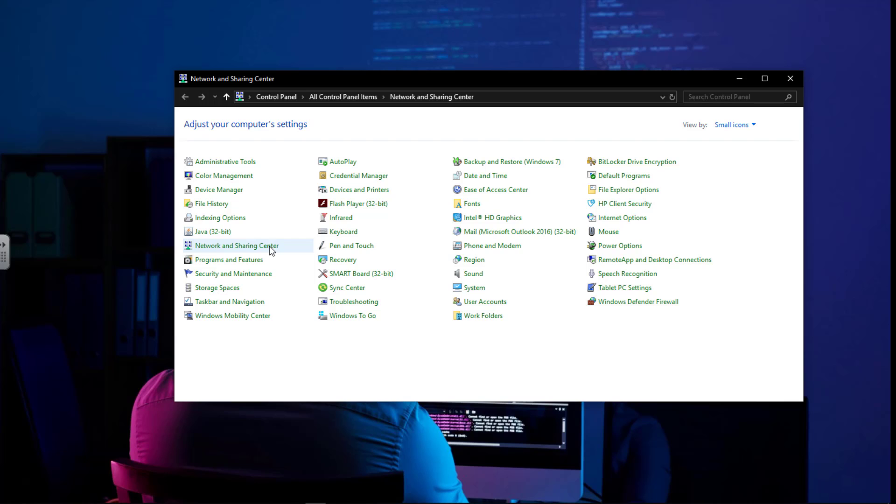
pyautogui.click(238, 141)
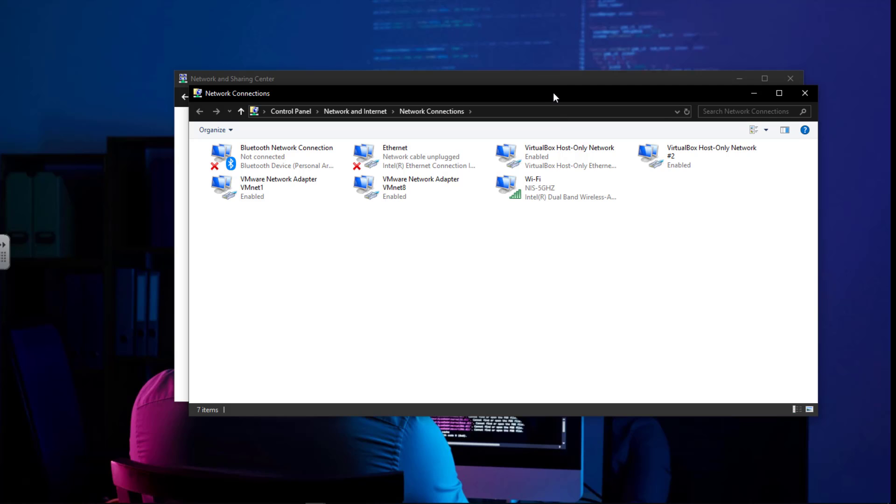
# Step: Narrow the Network Connections window and place it at full height along the right edge of the desktop
pyautogui.moveTo(554, 92)
pyautogui.mouseDown()
pyautogui.moveTo(550, 106)
pyautogui.moveTo(546, 83)
pyautogui.mouseUp()
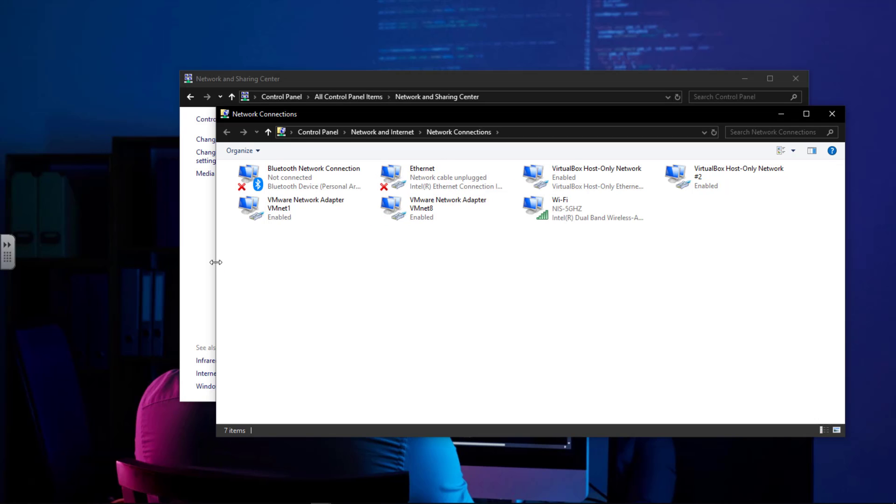
pyautogui.moveTo(216, 271); pyautogui.dragTo(567, 273)
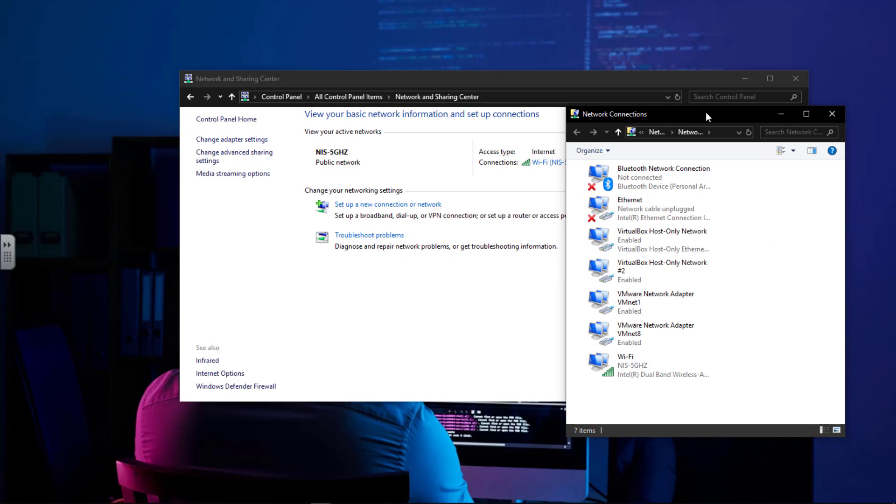
pyautogui.moveTo(706, 112); pyautogui.dragTo(763, 14)
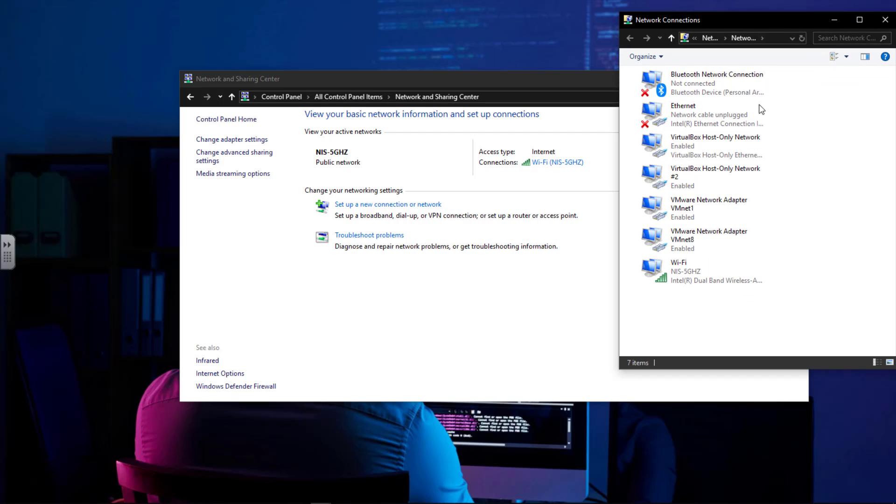
pyautogui.moveTo(775, 371); pyautogui.dragTo(774, 503)
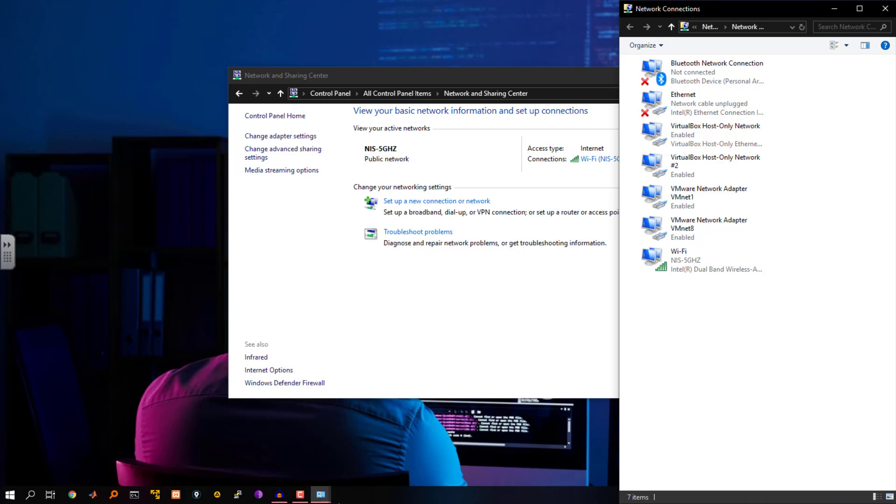
# Step: Go back to All Control Panel Items and open Performance Monitor from Administrative Tools
pyautogui.click(235, 91)
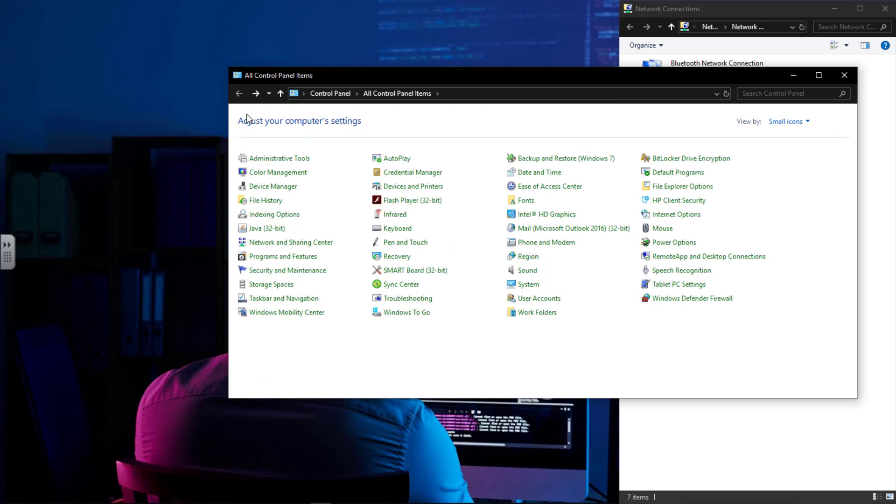
pyautogui.click(263, 160)
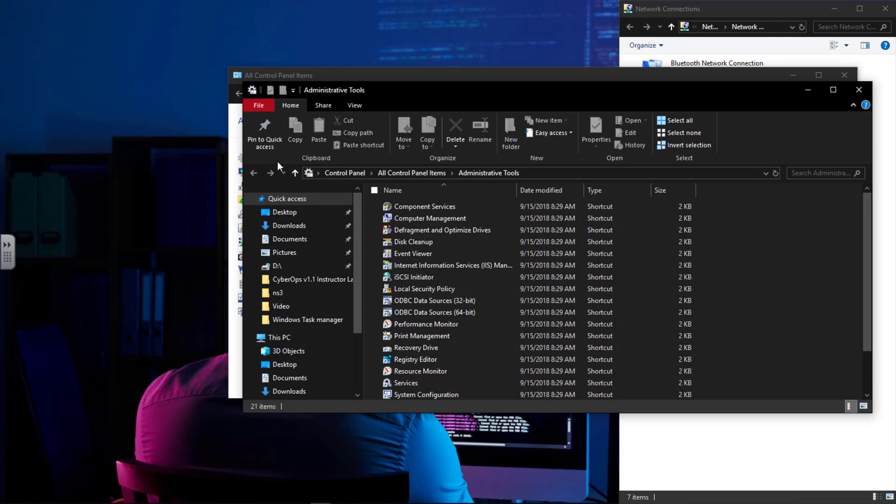
pyautogui.click(456, 241)
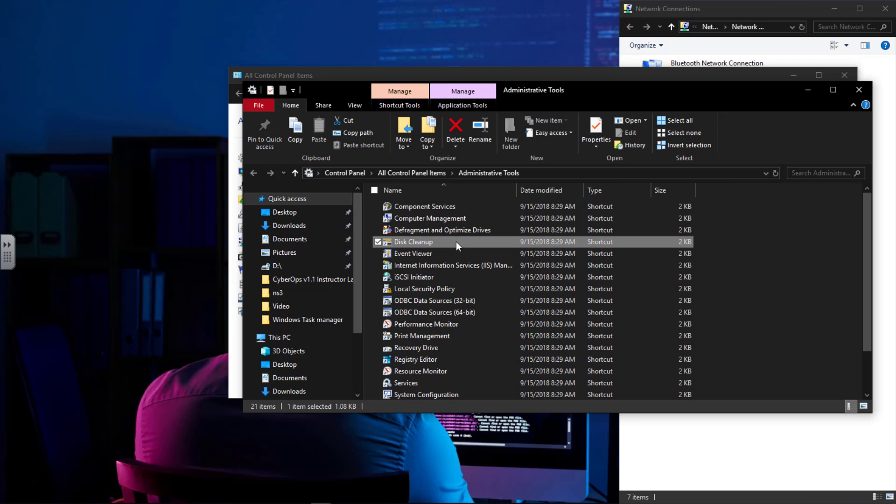
pyautogui.press('p')
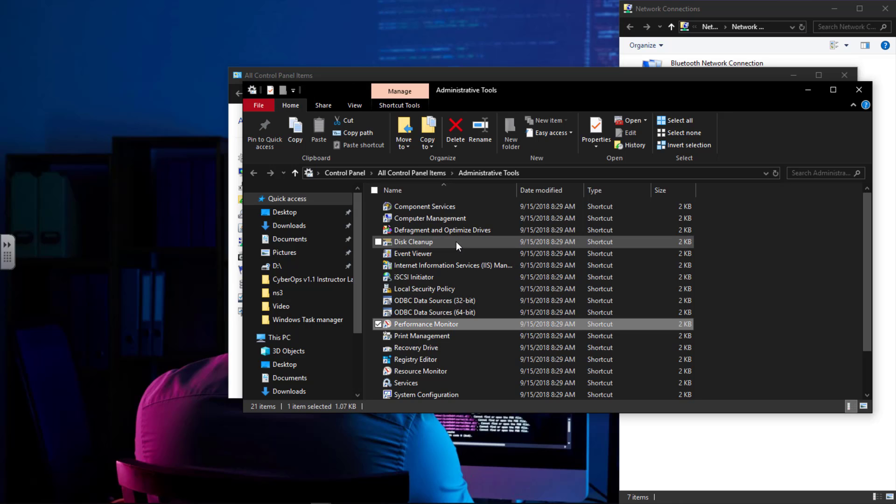
pyautogui.doubleClick(423, 325)
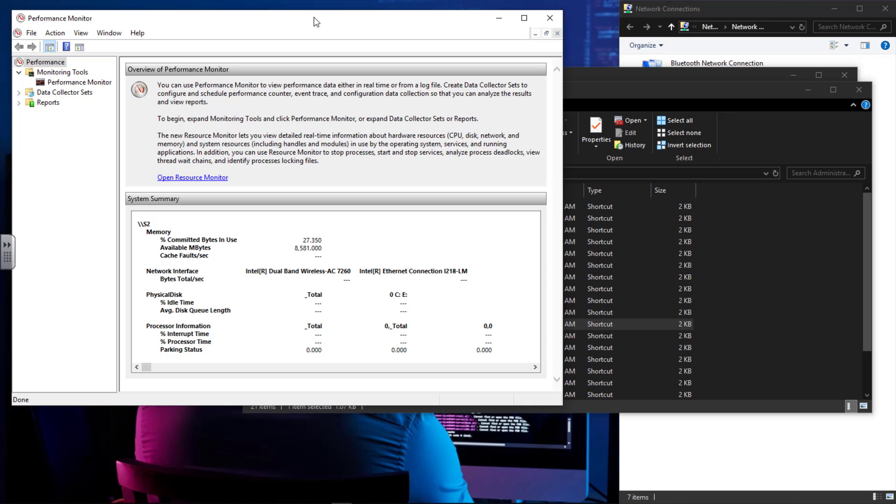
# Step: Maximize the Performance Monitor window and display the live graph under Monitoring Tools
pyautogui.moveTo(335, 19); pyautogui.dragTo(452, 42)
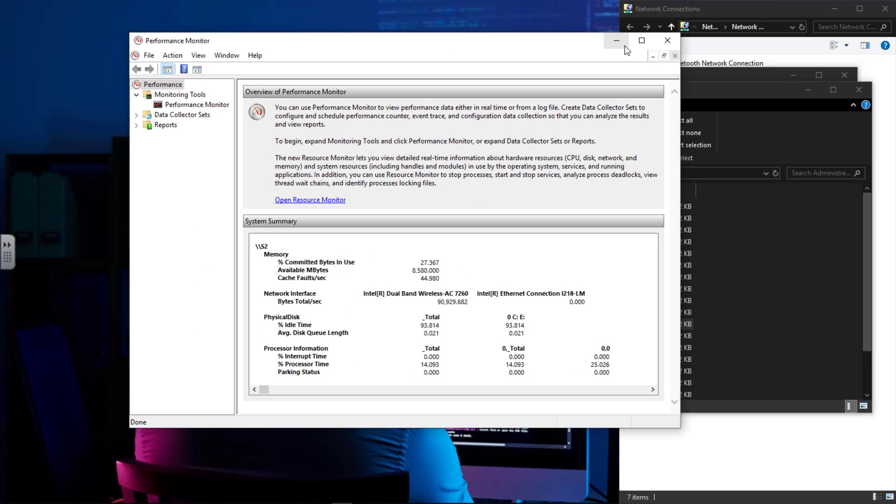
pyautogui.click(642, 42)
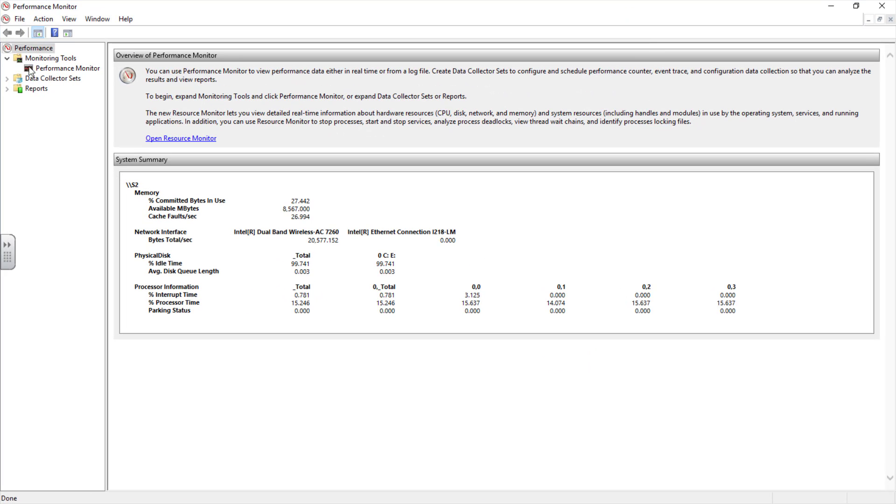
pyautogui.click(46, 69)
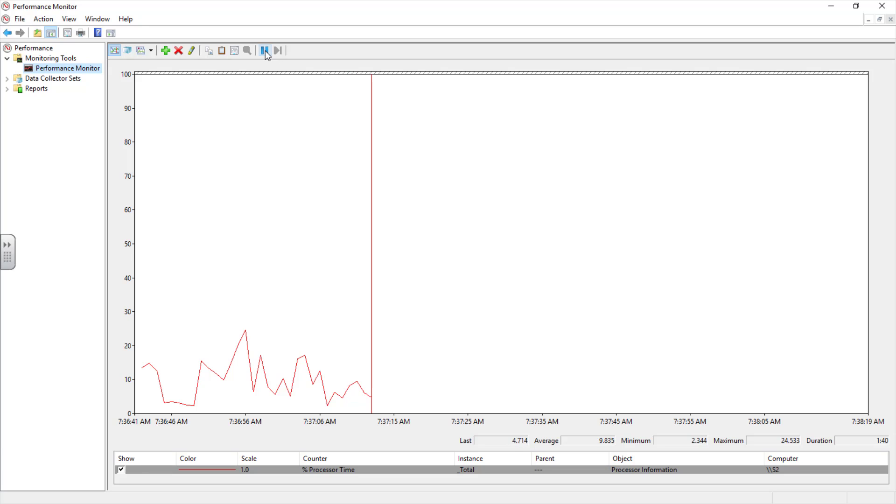
# Step: Freeze the % Processor Time graph and clear its plotted data
pyautogui.click(265, 51)
pyautogui.rightClick(310, 200)
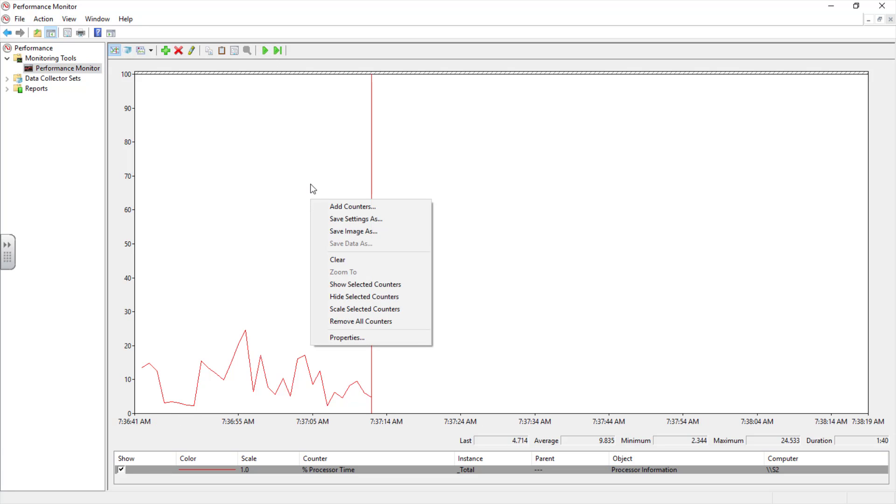
pyautogui.click(352, 261)
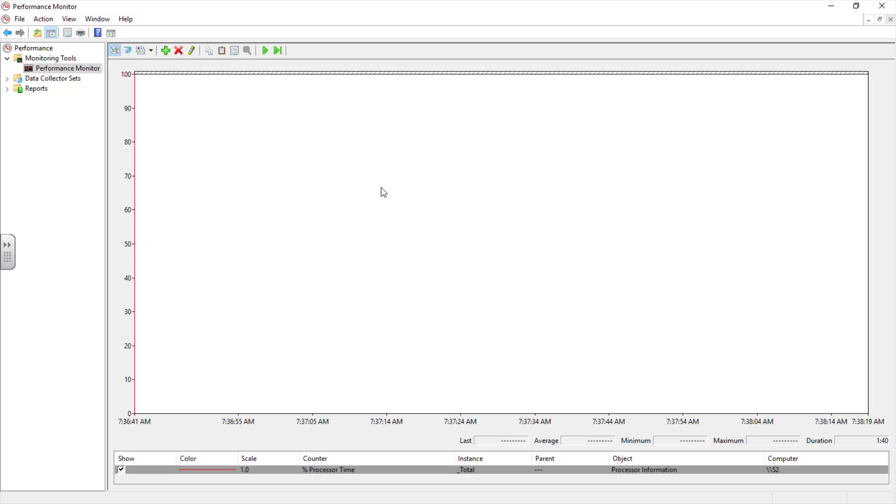
# Step: Restore the Performance Monitor window to its smaller size and open Services from Administrative Tools
pyautogui.click(856, 6)
pyautogui.moveTo(441, 46); pyautogui.dragTo(437, 29)
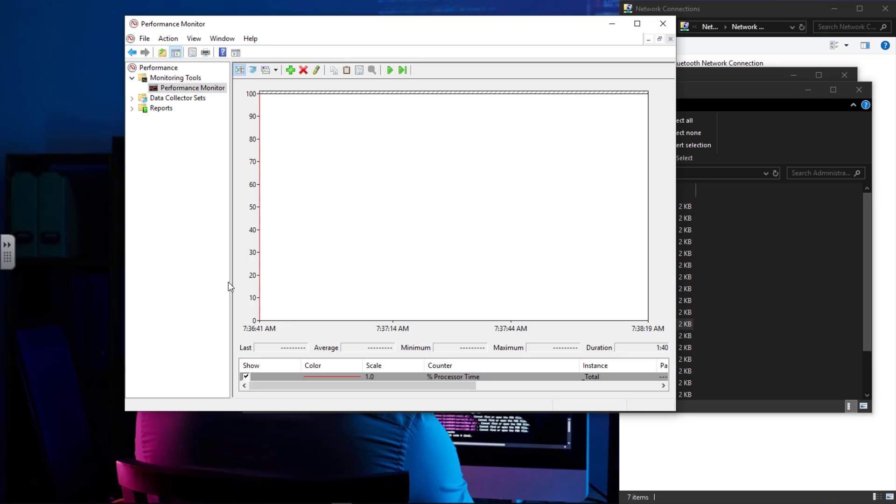
pyautogui.click(321, 495)
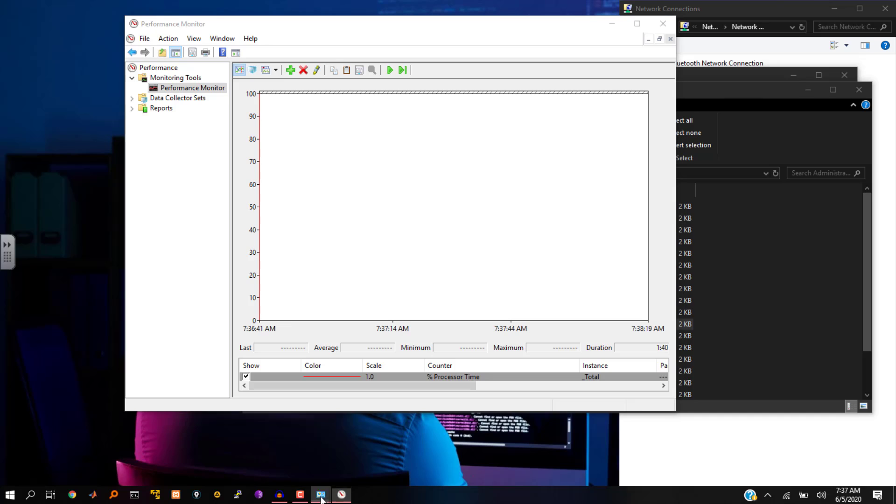
pyautogui.click(410, 449)
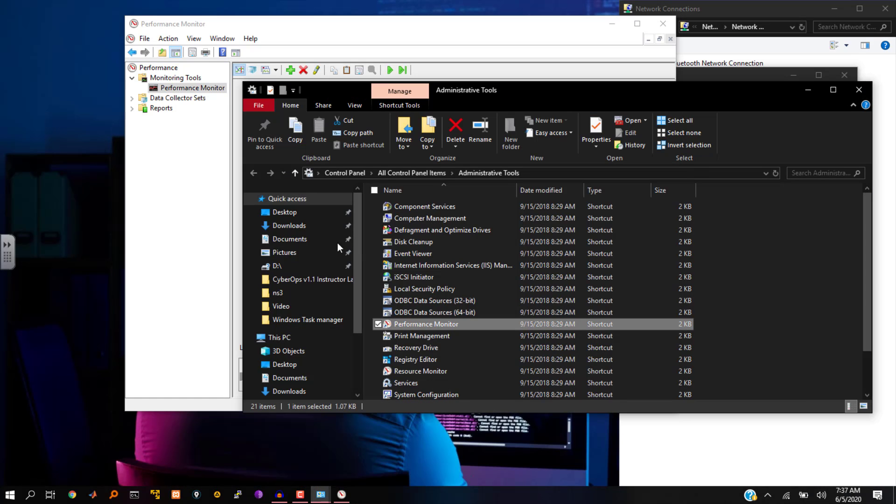
pyautogui.click(422, 290)
pyautogui.press('s')
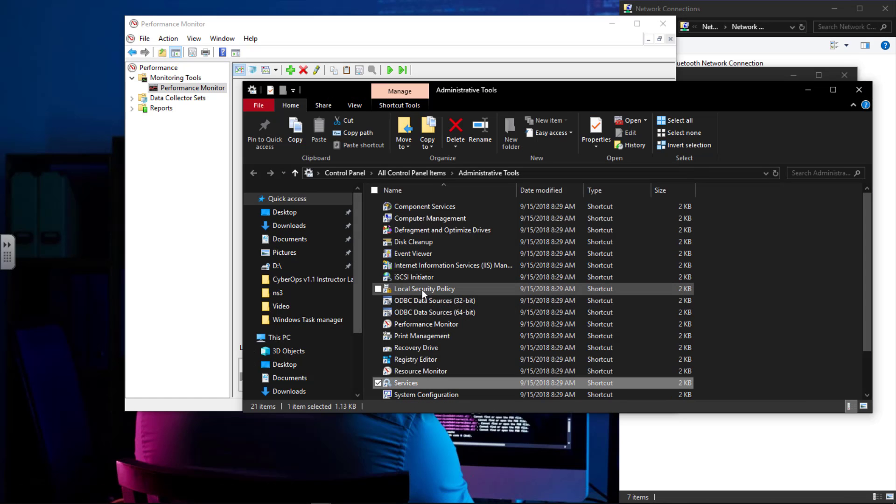
pyautogui.doubleClick(426, 383)
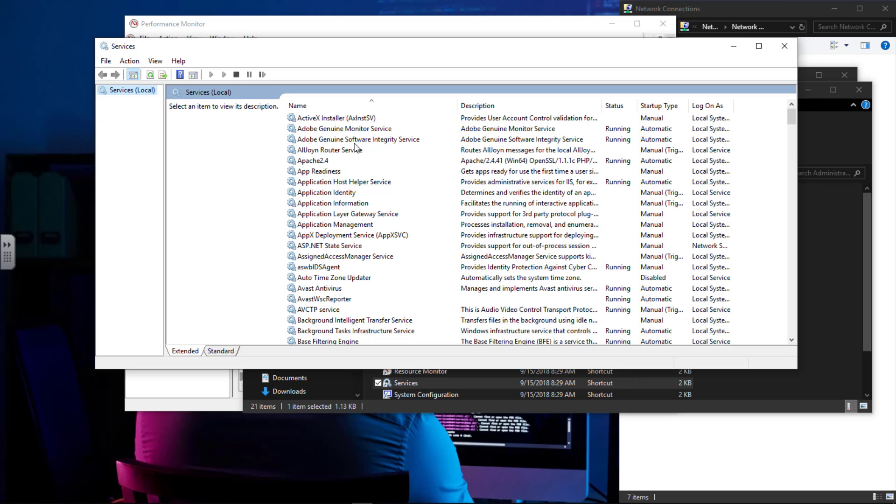
# Step: Find the Routing and Remote Access service in the services list and open its properties
pyautogui.click(367, 121)
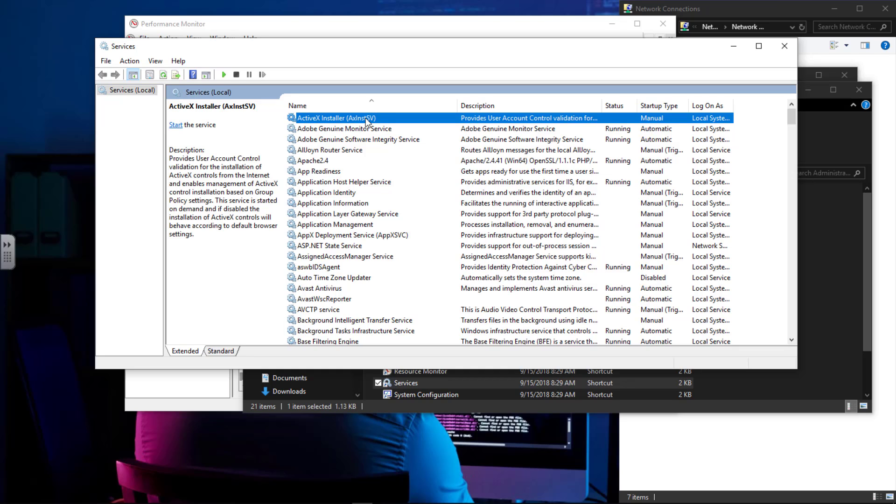
pyautogui.press('r')
pyautogui.press('r')
pyautogui.press('Down')
pyautogui.press('Down')
pyautogui.press('Down')
pyautogui.press('Down')
pyautogui.press('Down')
pyautogui.press('Down')
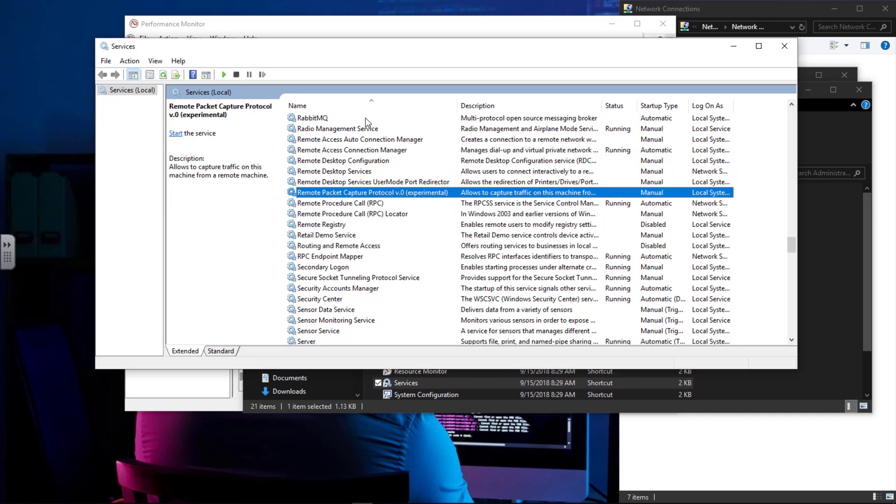
pyautogui.click(352, 246)
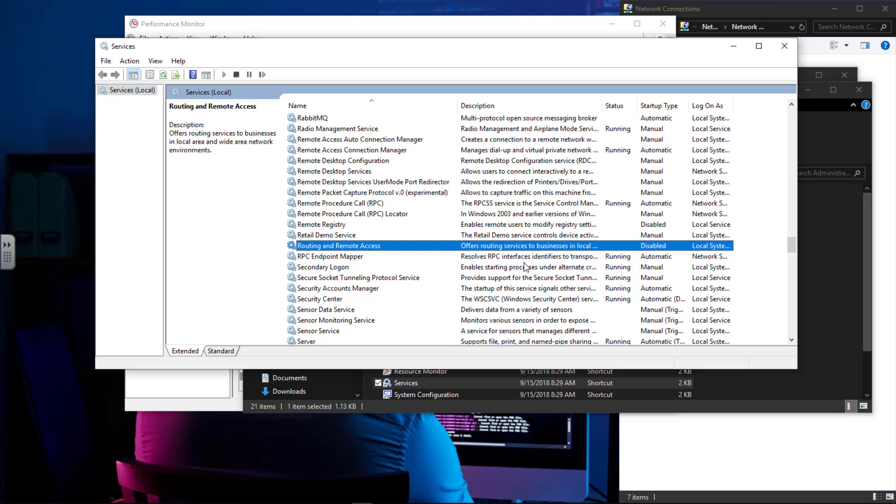
pyautogui.doubleClick(425, 248)
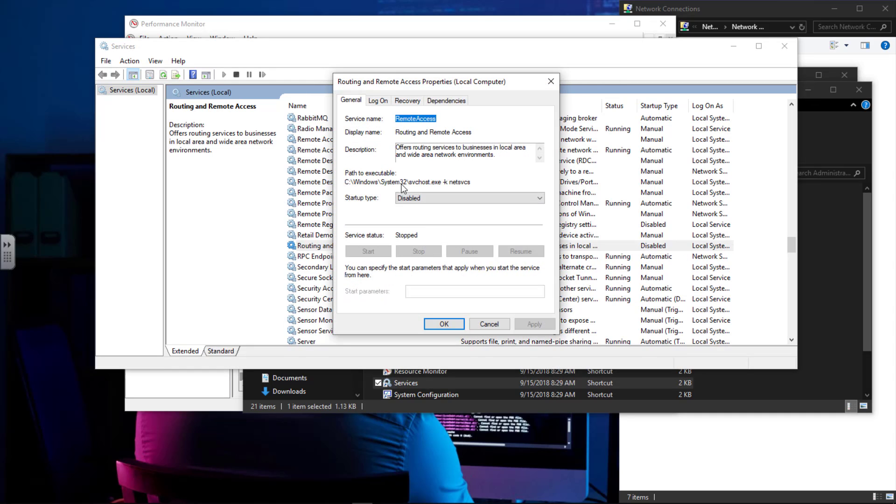
# Step: Set the startup type of Routing and Remote Access to Manual and apply the change
pyautogui.moveTo(419, 89); pyautogui.dragTo(506, 98)
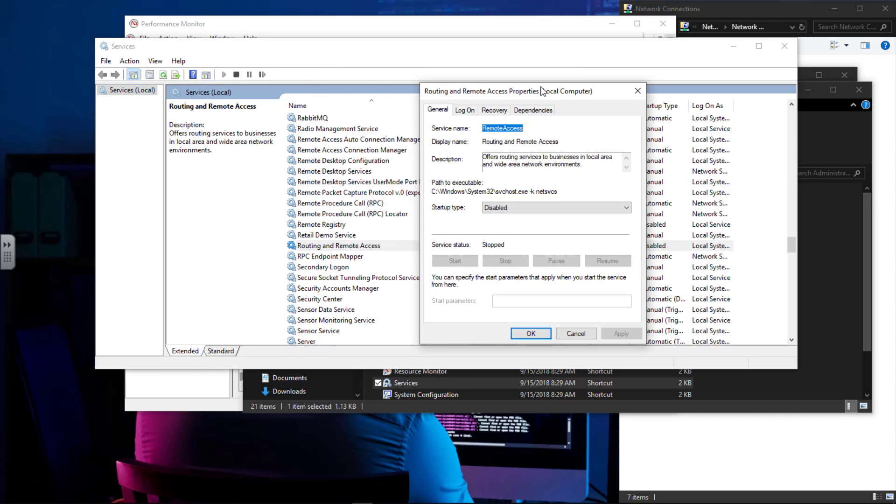
pyautogui.click(512, 208)
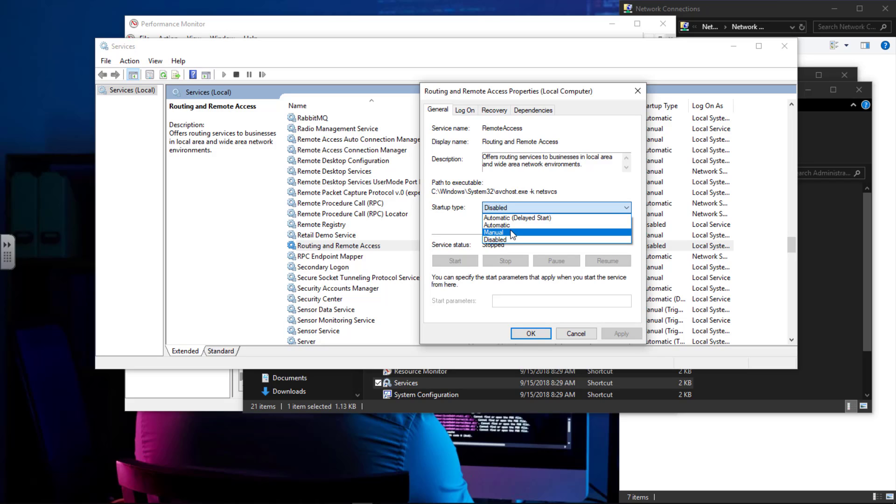
pyautogui.click(512, 233)
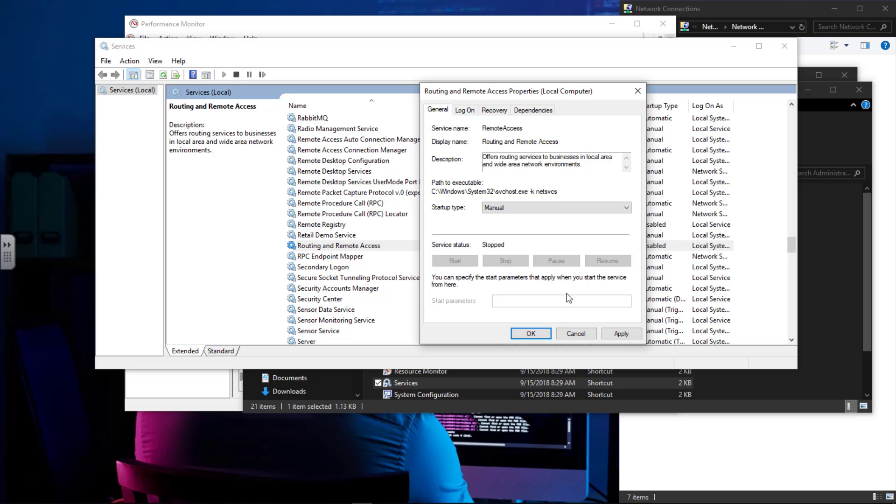
pyautogui.click(622, 333)
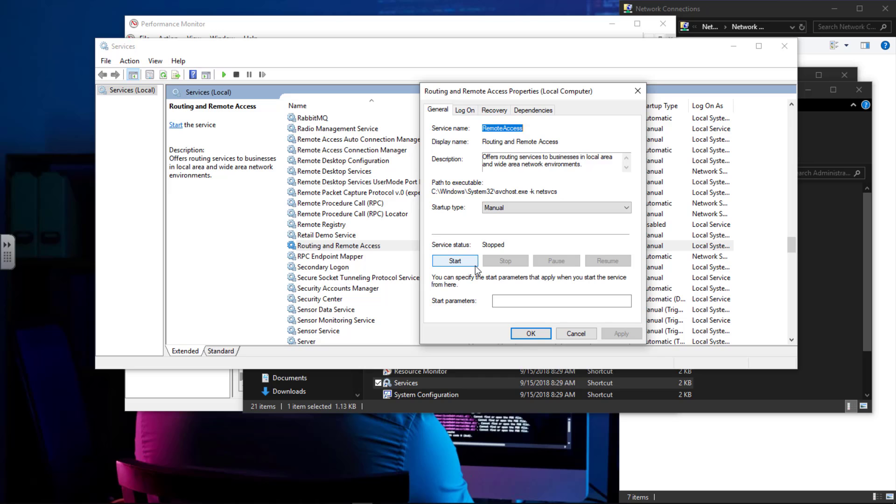
# Step: Minimize the Administrative Tools and All Control Panel Items windows
pyautogui.click(811, 90)
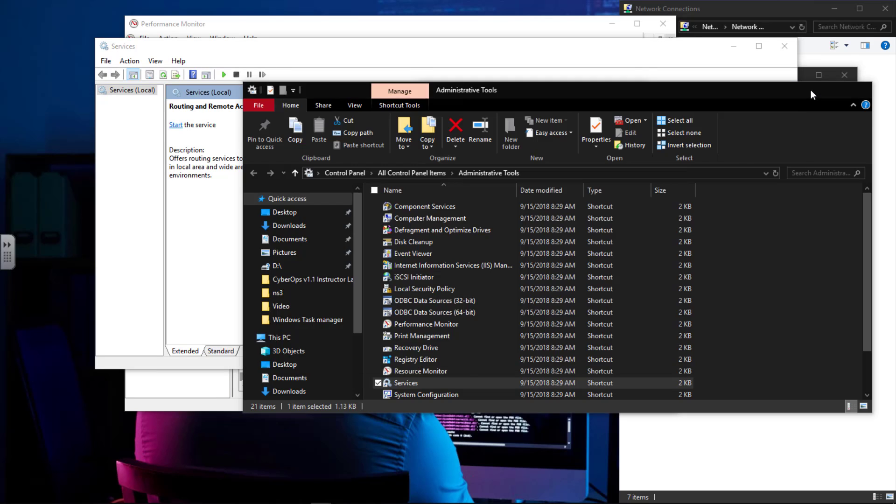
pyautogui.click(801, 78)
pyautogui.click(803, 78)
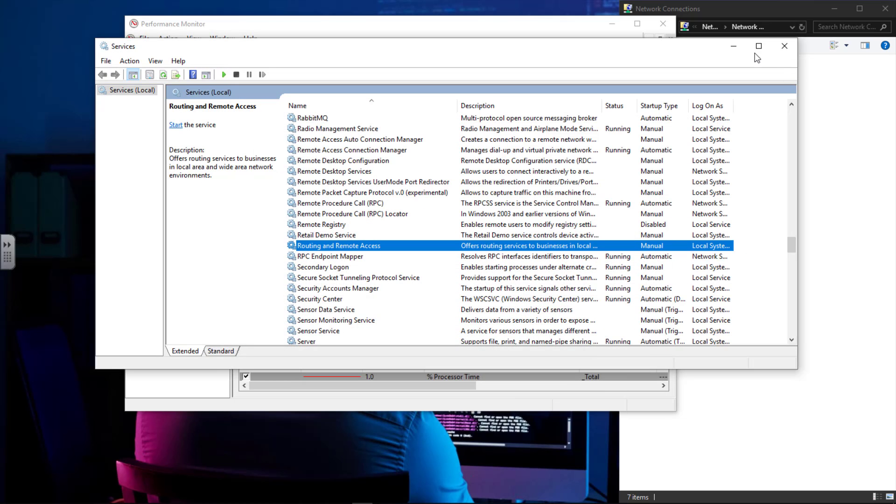
# Step: Minimize Performance Monitor and arrange the Services window beside Network Connections with the Routing and Remote Access properties in front
pyautogui.moveTo(700, 50); pyautogui.dragTo(543, 36)
pyautogui.click(612, 28)
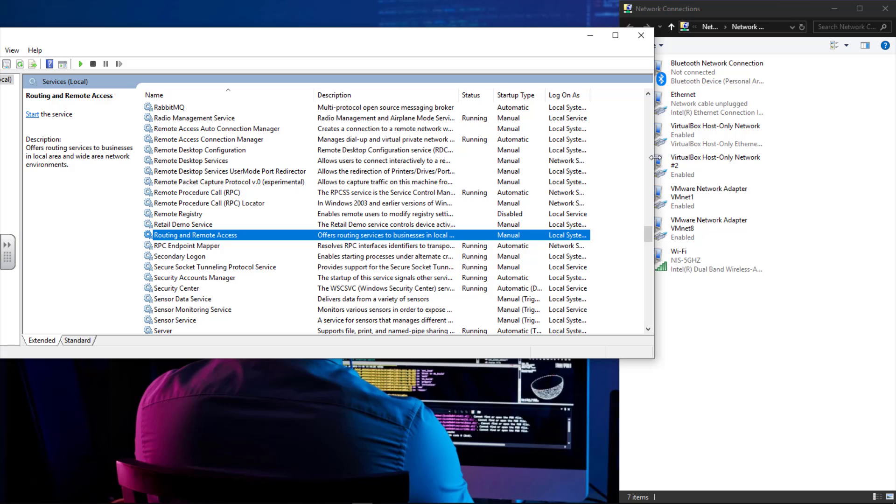
pyautogui.moveTo(653, 153); pyautogui.dragTo(560, 147)
pyautogui.click(606, 101)
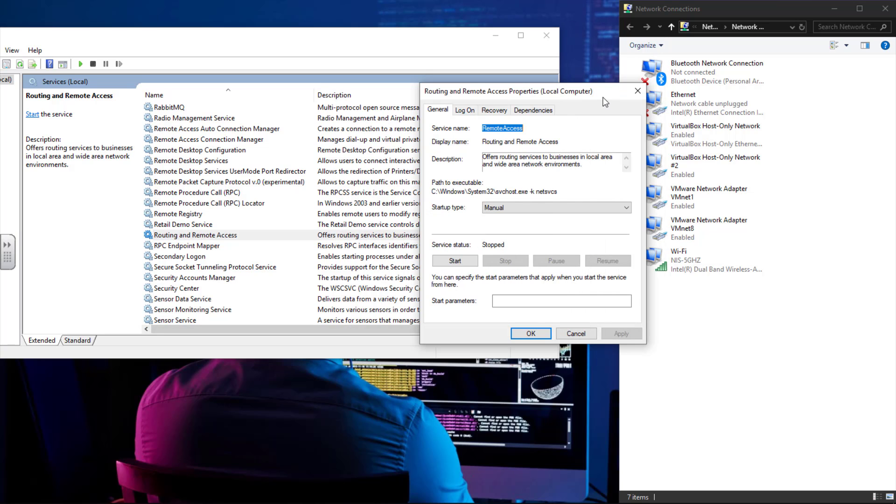
# Step: Start the Routing and Remote Access service, refresh the Network Connections list, and close the service properties
pyautogui.moveTo(573, 94); pyautogui.dragTo(434, 91)
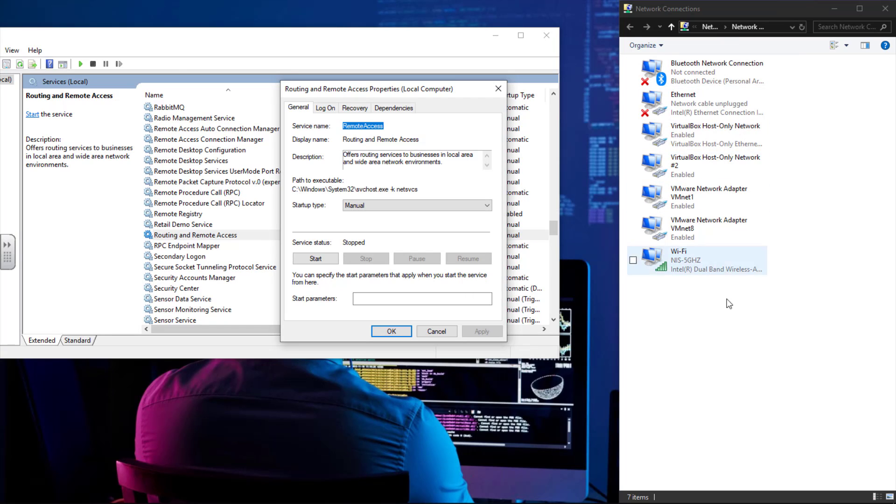
pyautogui.click(315, 259)
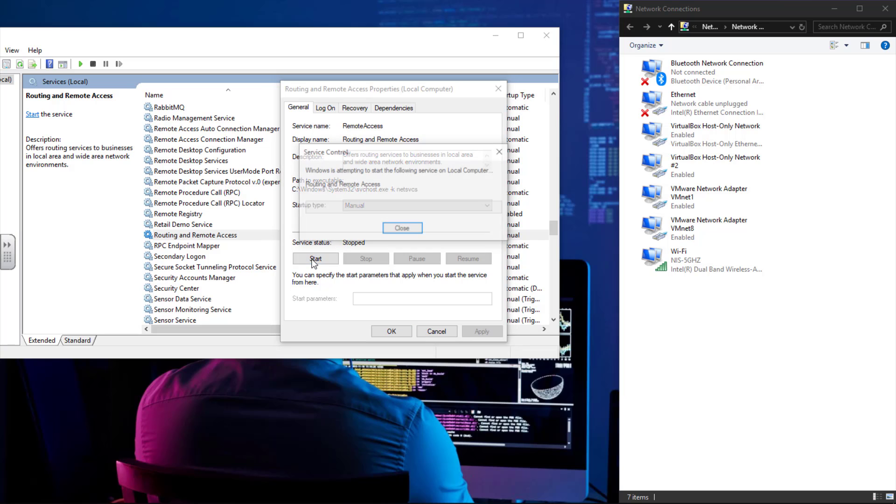
pyautogui.rightClick(698, 300)
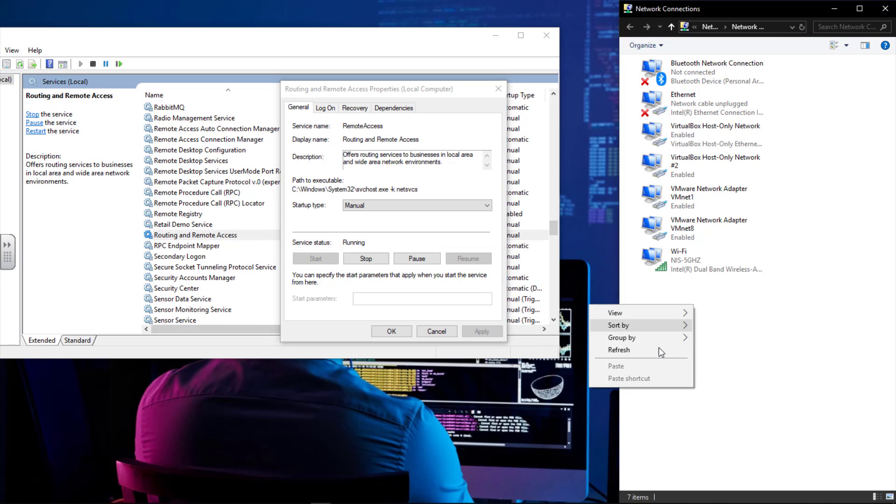
pyautogui.click(657, 352)
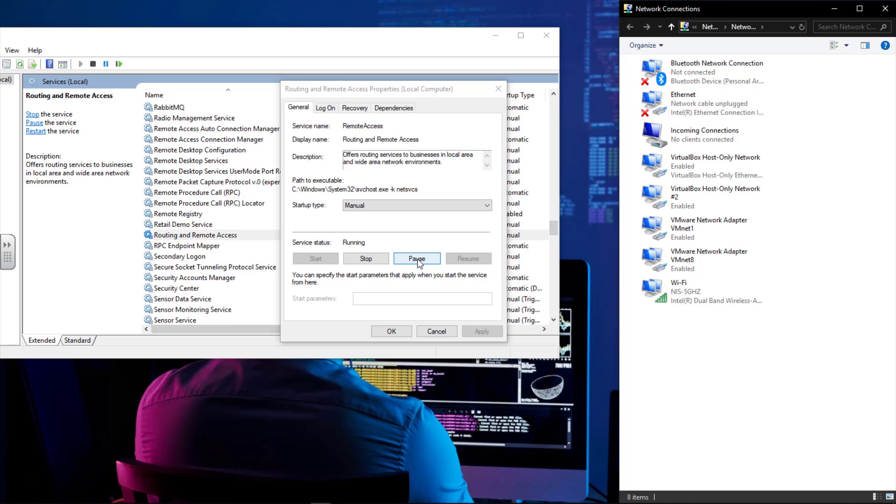
pyautogui.click(395, 331)
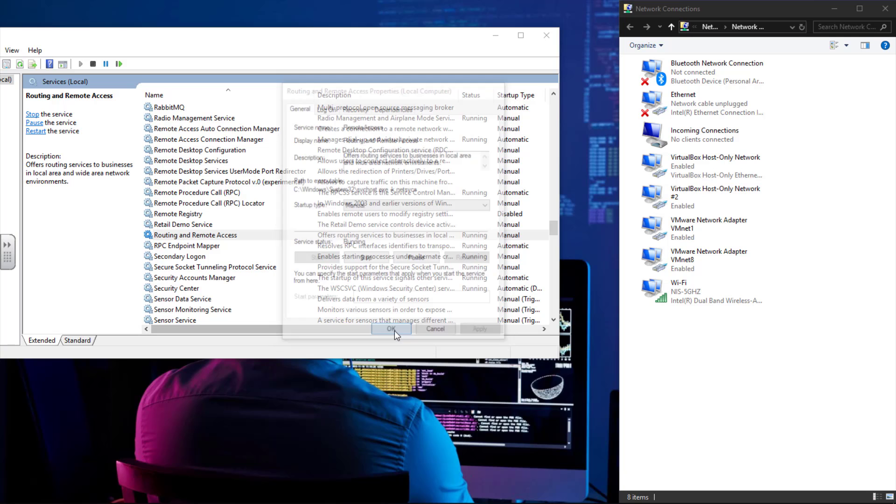
# Step: Switch to Performance Monitor, freeze its display and change the graph type to Report
pyautogui.click(342, 495)
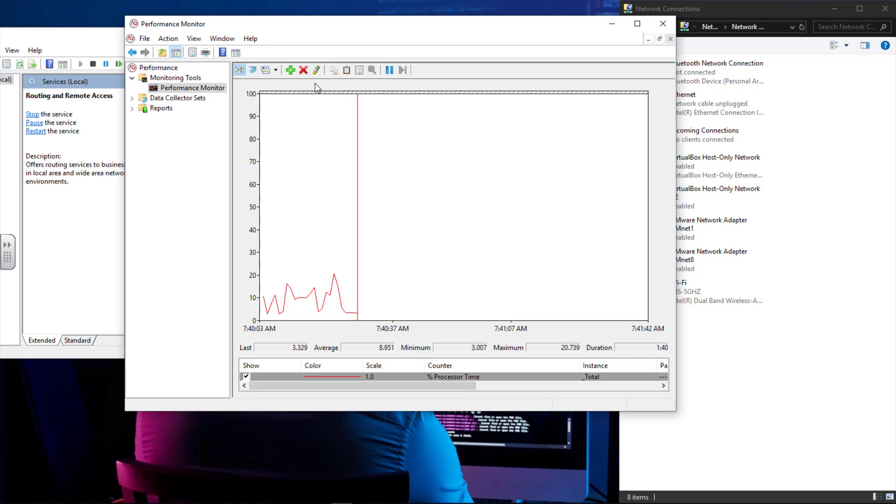
pyautogui.click(388, 72)
pyautogui.click(275, 71)
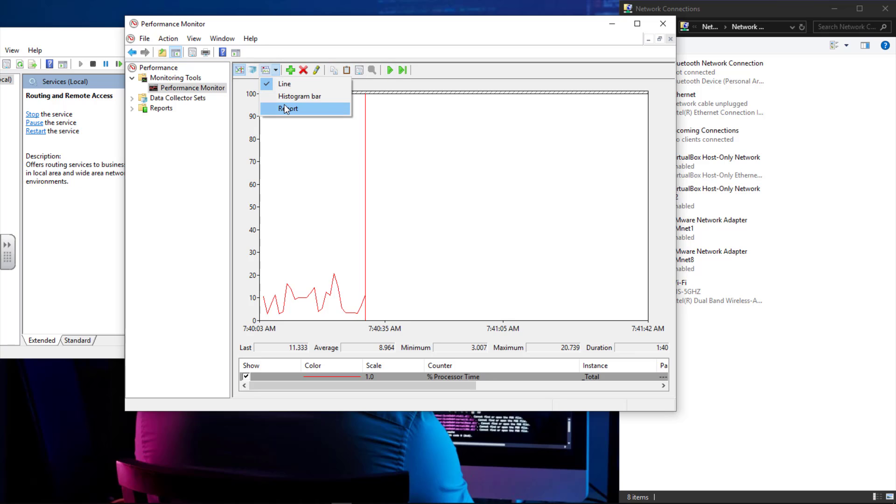
pyautogui.click(285, 109)
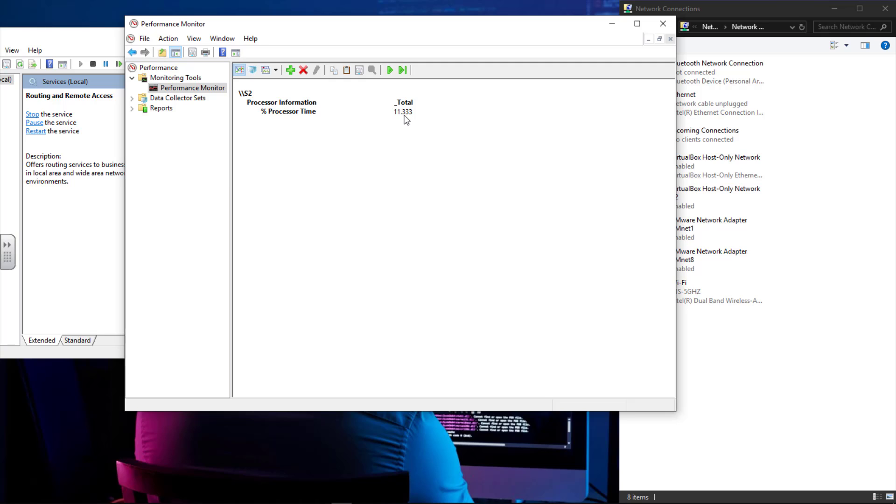
# Step: Move Performance Monitor clear of the Network Connections window and reopen the Routing and Remote Access properties from Services
pyautogui.click(80, 222)
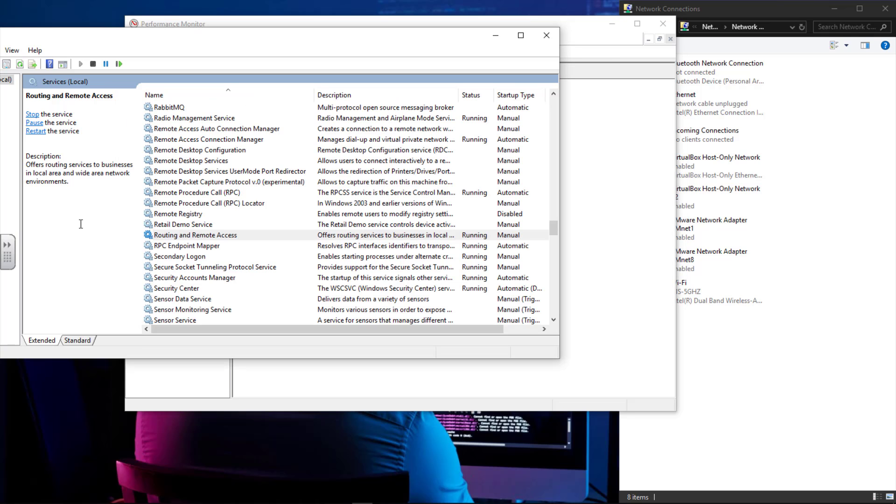
pyautogui.doubleClick(178, 237)
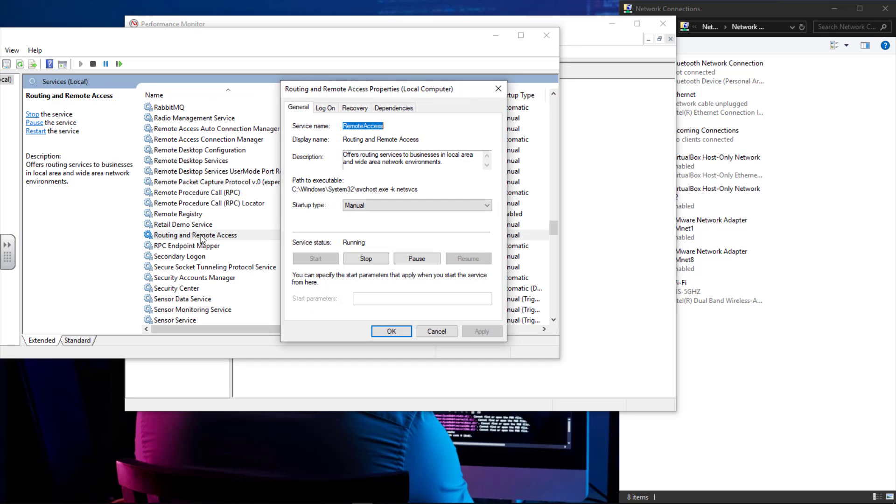
pyautogui.moveTo(620, 24); pyautogui.dragTo(499, 20)
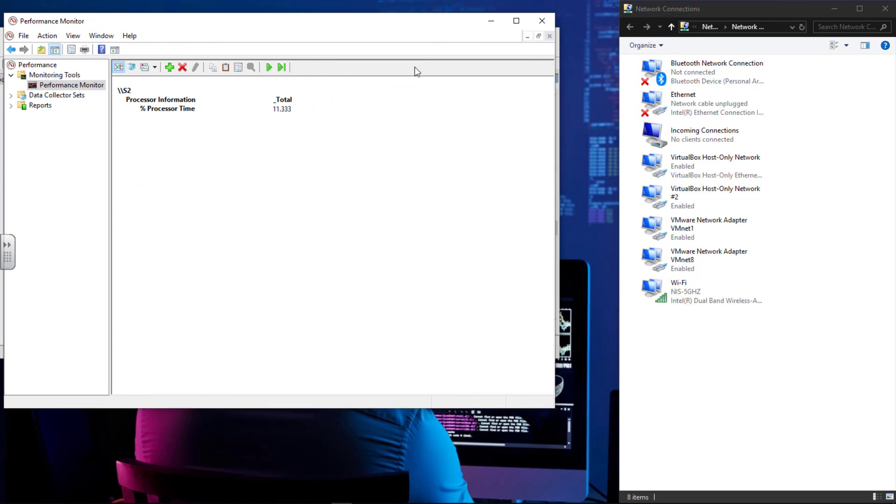
pyautogui.click(557, 128)
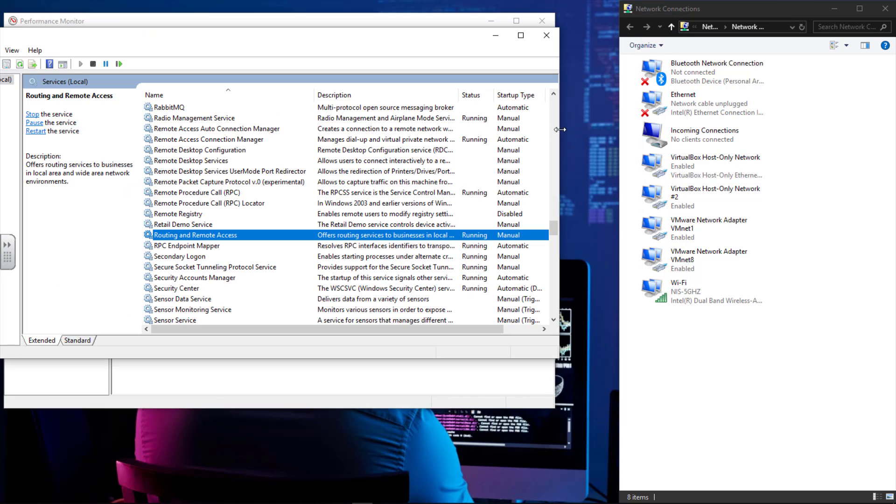
pyautogui.doubleClick(256, 237)
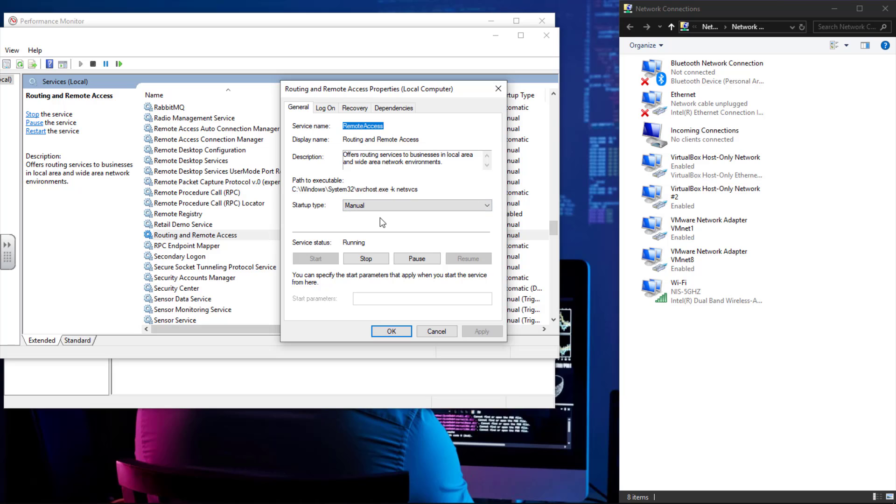
# Step: Set the startup type of Routing and Remote Access to Disabled, apply it and close the properties
pyautogui.click(380, 206)
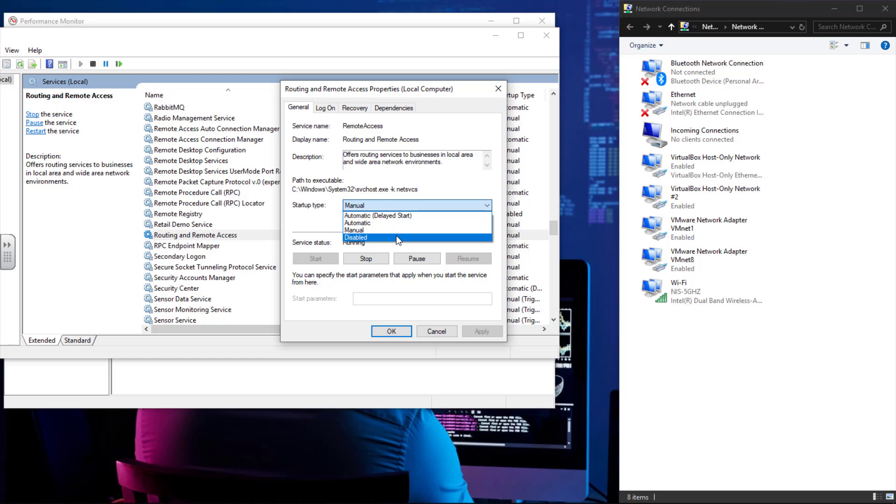
pyautogui.click(397, 237)
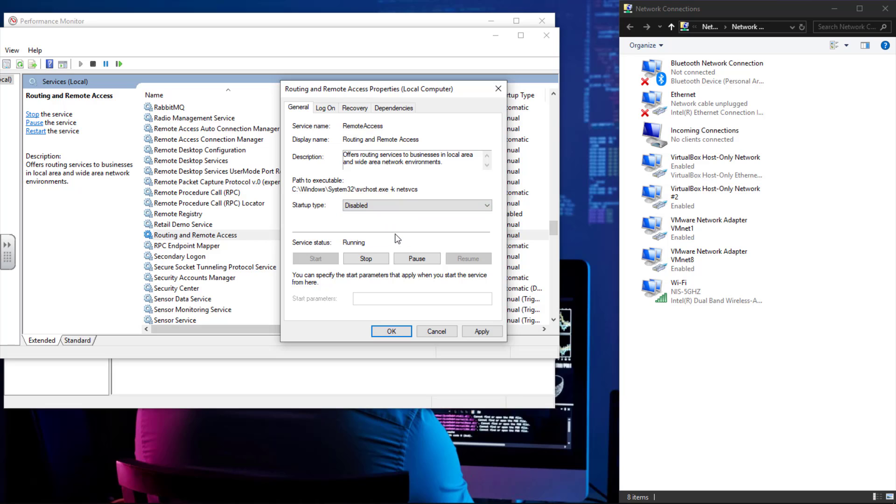
pyautogui.click(472, 333)
pyautogui.click(391, 332)
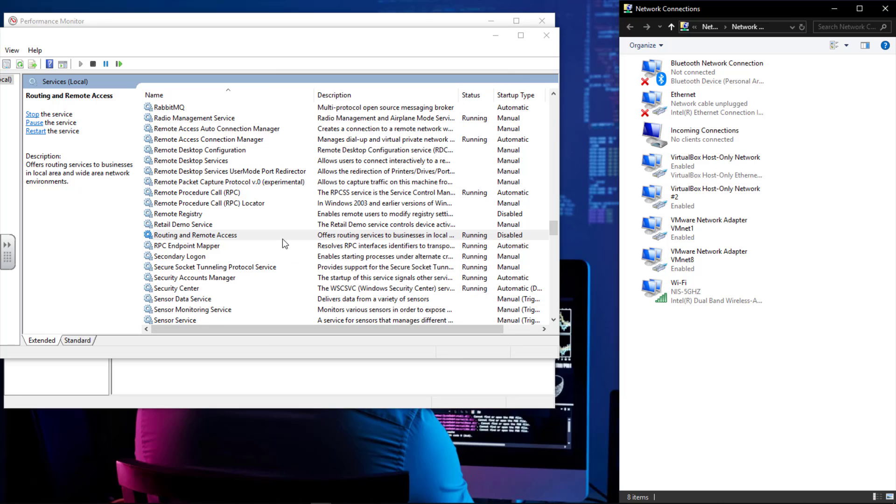
# Step: Reopen the Routing and Remote Access properties, choose Manual as the startup type and stop the service
pyautogui.doubleClick(282, 239)
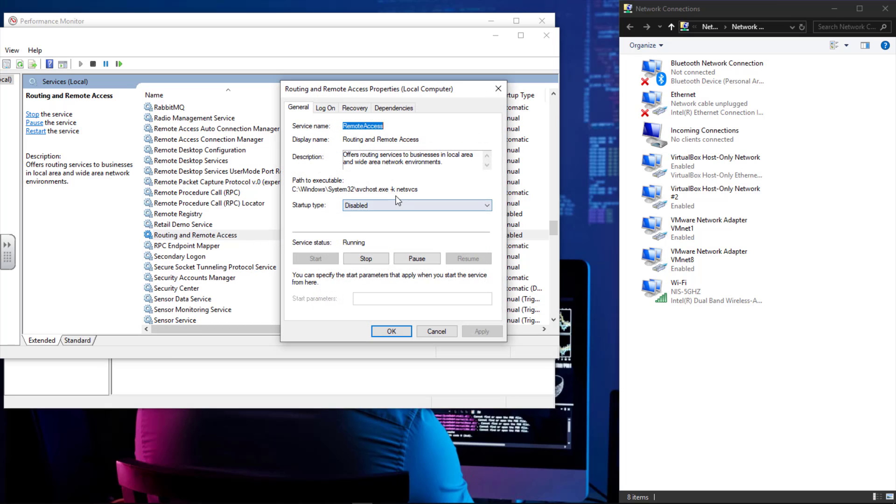
pyautogui.click(392, 203)
pyautogui.click(378, 232)
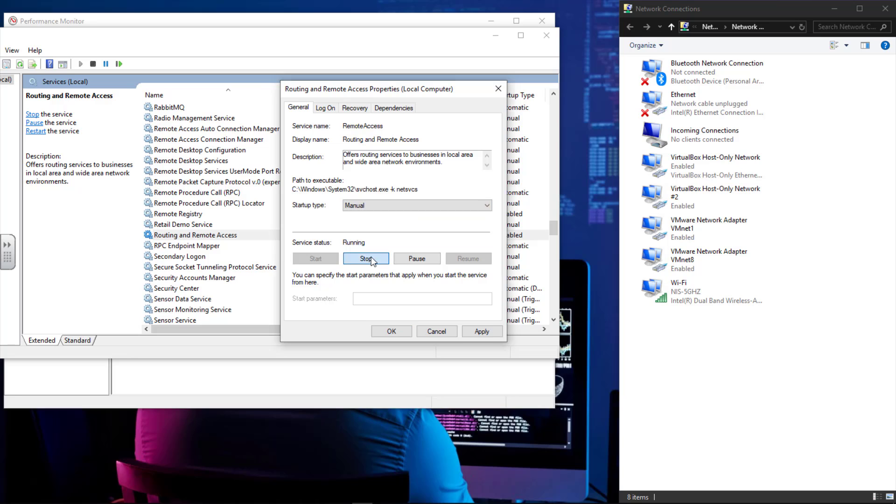
pyautogui.click(371, 259)
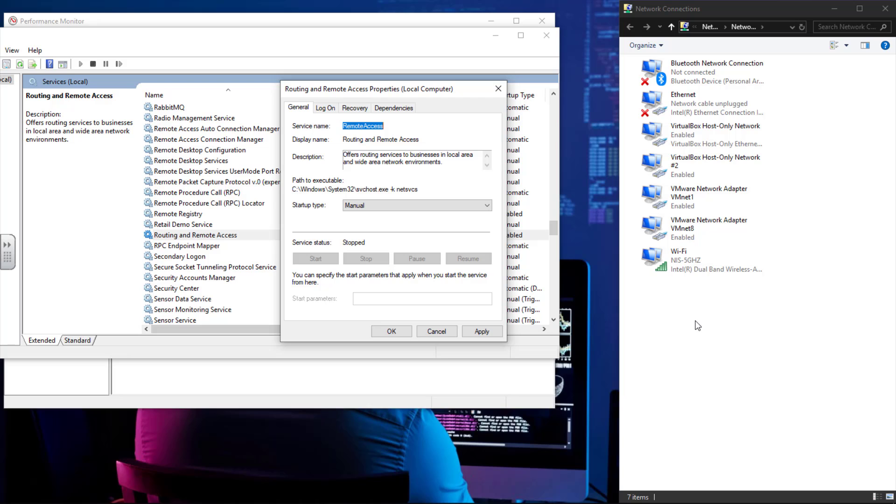
# Step: Change the stopped service's startup type back to Disabled, apply it and close the properties
pyautogui.click(417, 205)
pyautogui.click(397, 237)
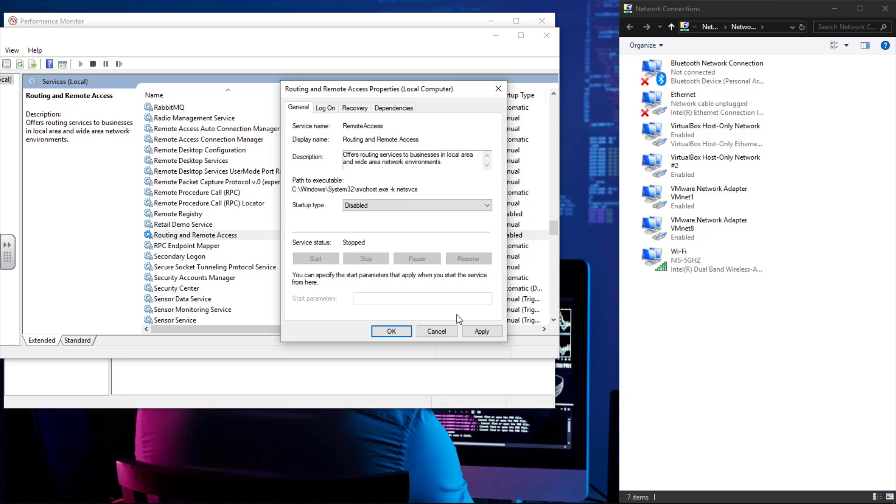
pyautogui.click(479, 332)
pyautogui.click(391, 331)
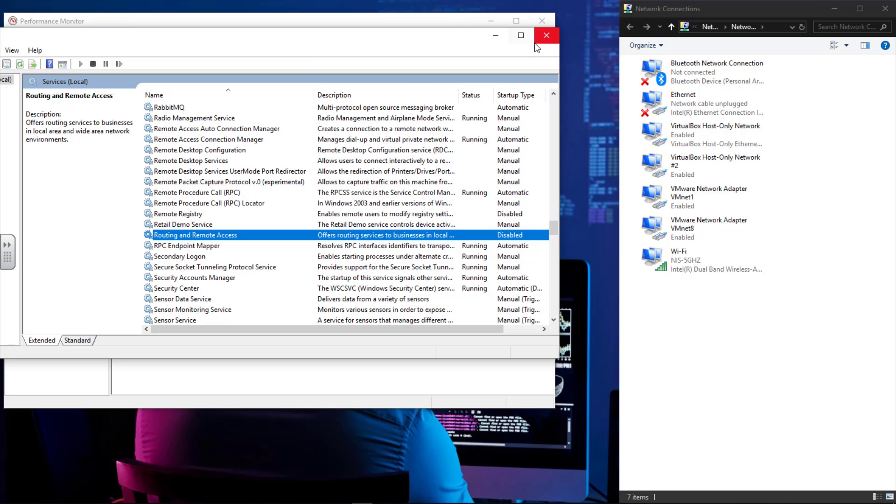
# Step: Close the Services, Performance Monitor and Network Connections windows
pyautogui.click(547, 35)
pyautogui.click(542, 21)
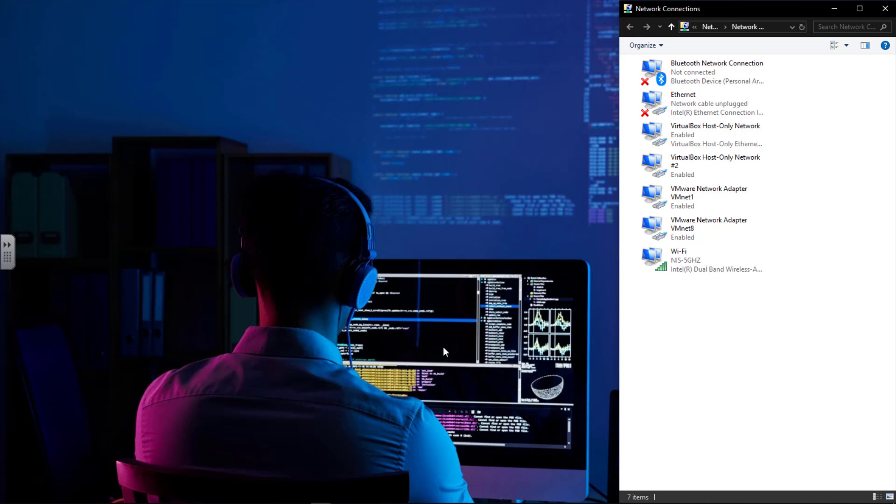
pyautogui.click(894, 11)
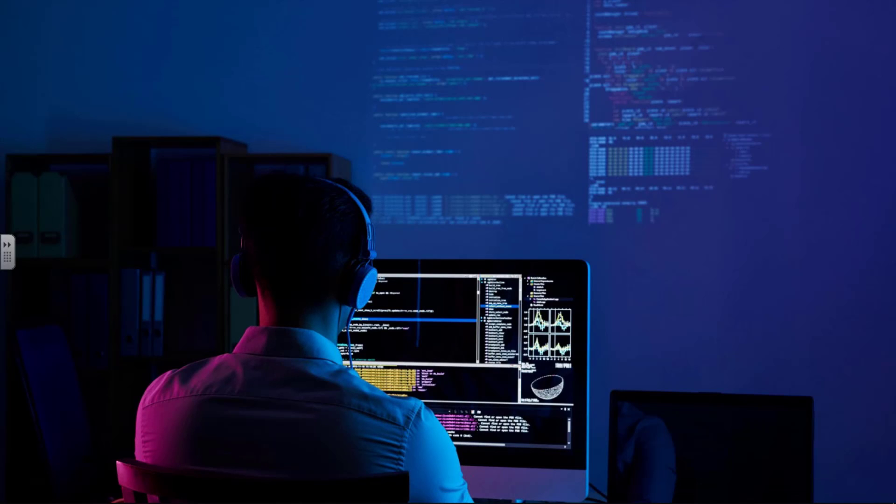
# Step: Bring back the Administrative Tools window and open Computer Management from it, maximized
pyautogui.moveTo(329, 498)
pyautogui.click(352, 466)
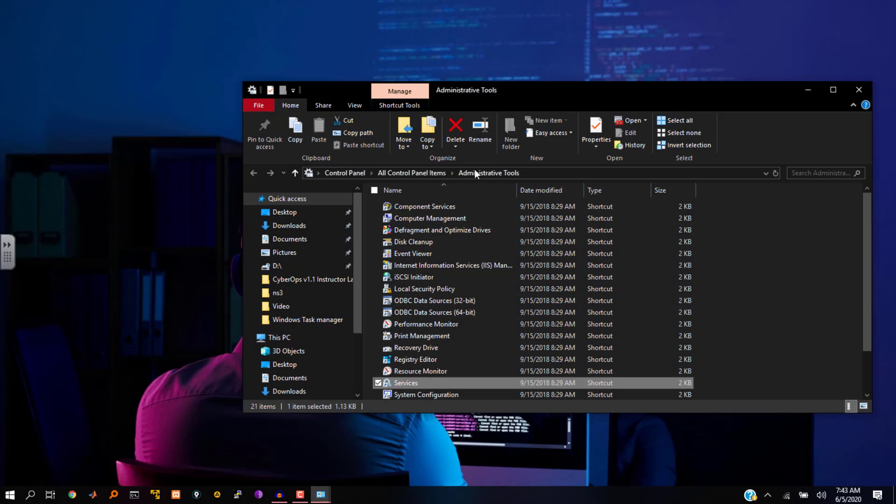
pyautogui.moveTo(504, 87); pyautogui.dragTo(488, 57)
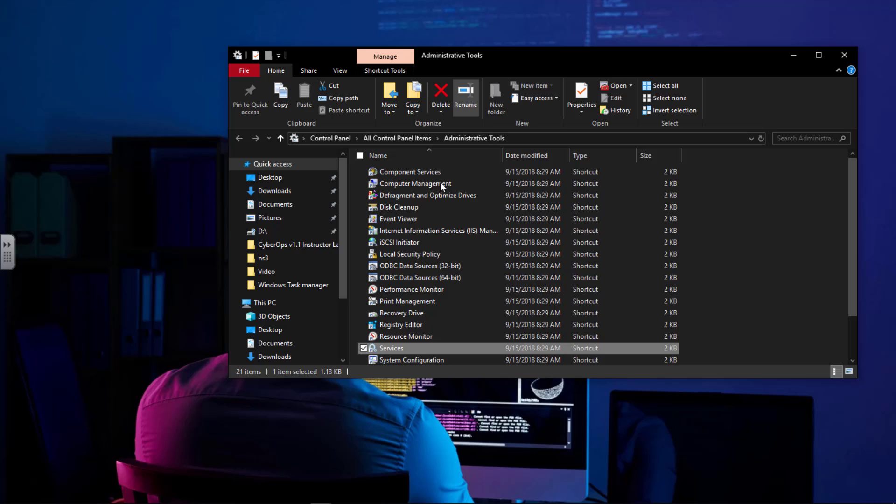
pyautogui.click(455, 287)
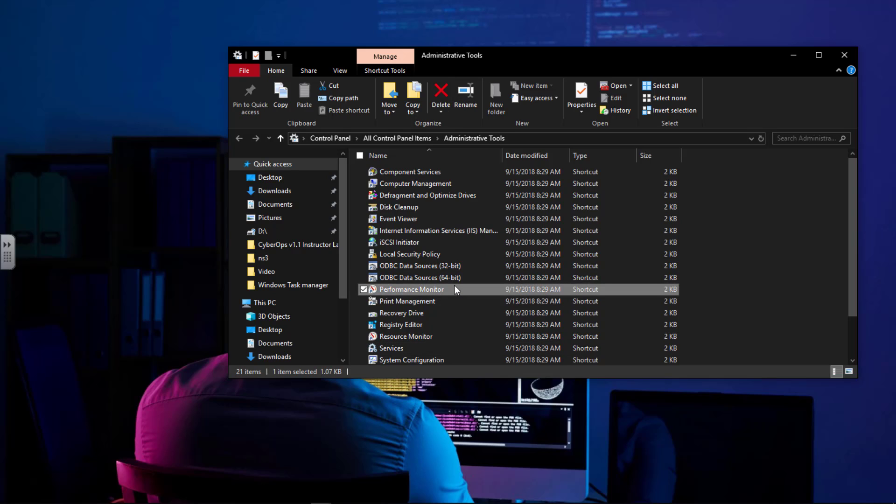
pyautogui.press('Home')
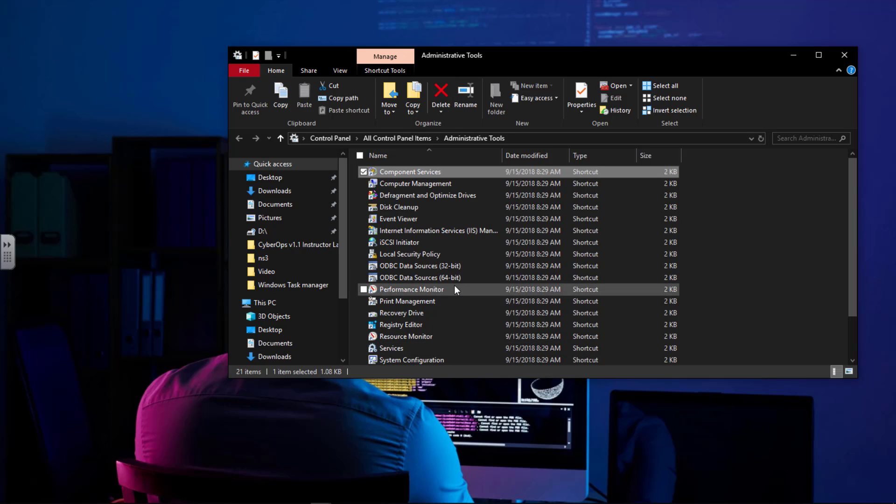
pyautogui.click(442, 185)
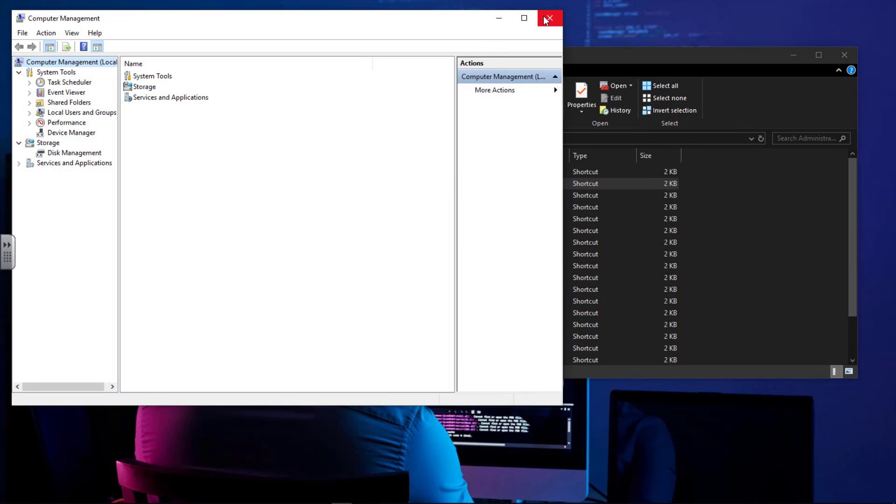
pyautogui.click(525, 17)
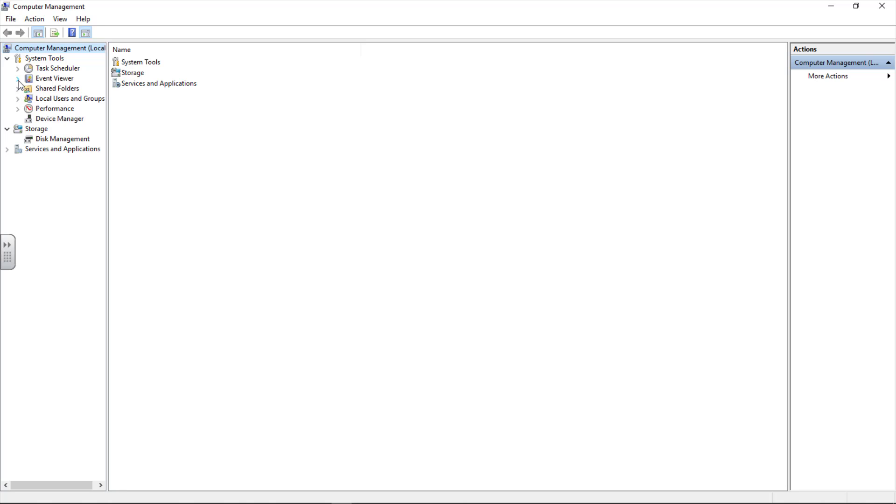
# Step: Expand Event Viewer and Windows Logs in Computer Management and open the System log
pyautogui.click(53, 79)
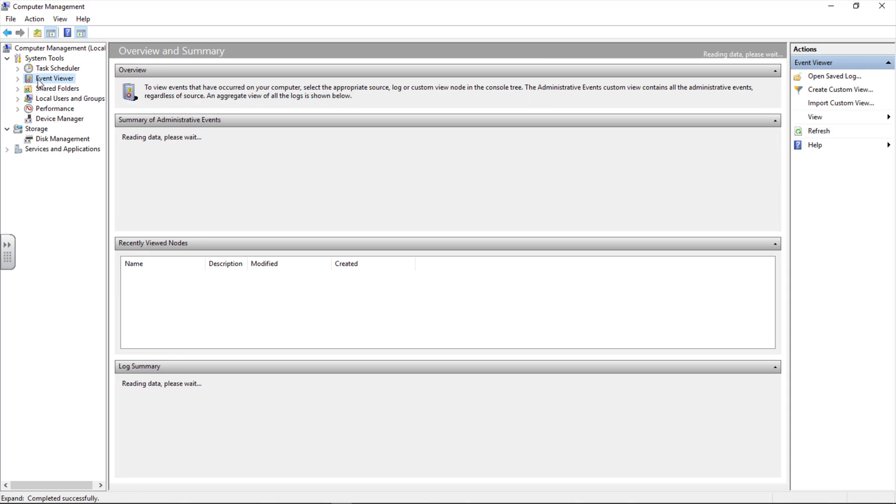
pyautogui.click(18, 79)
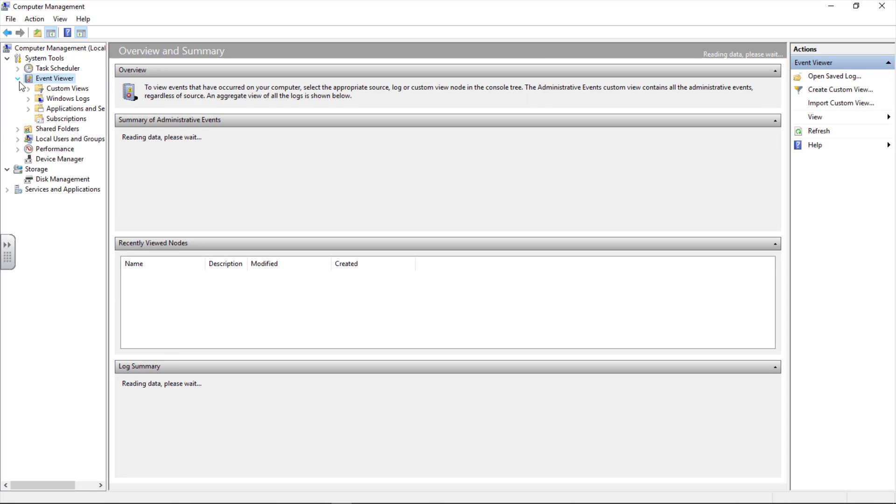
pyautogui.click(56, 101)
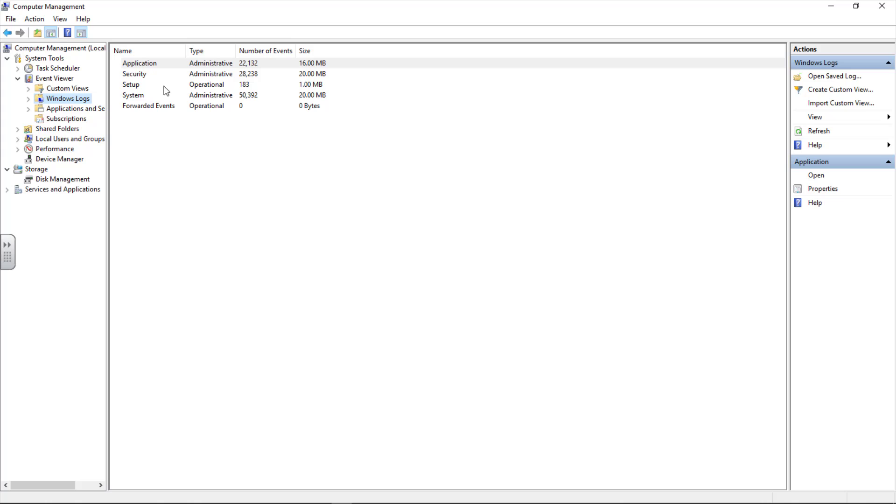
pyautogui.click(249, 75)
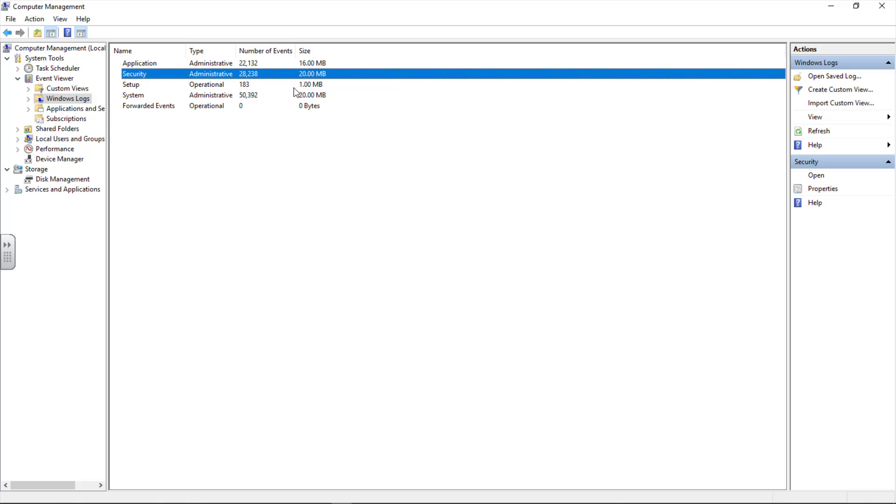
pyautogui.click(31, 100)
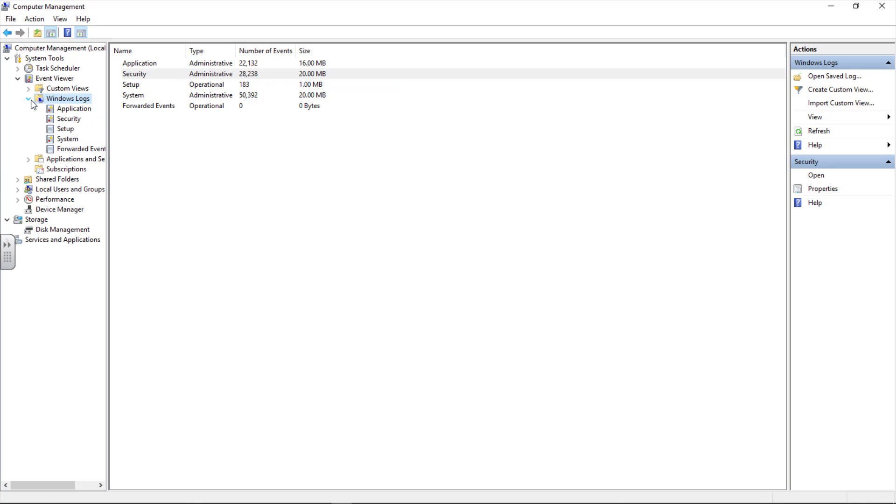
pyautogui.click(69, 139)
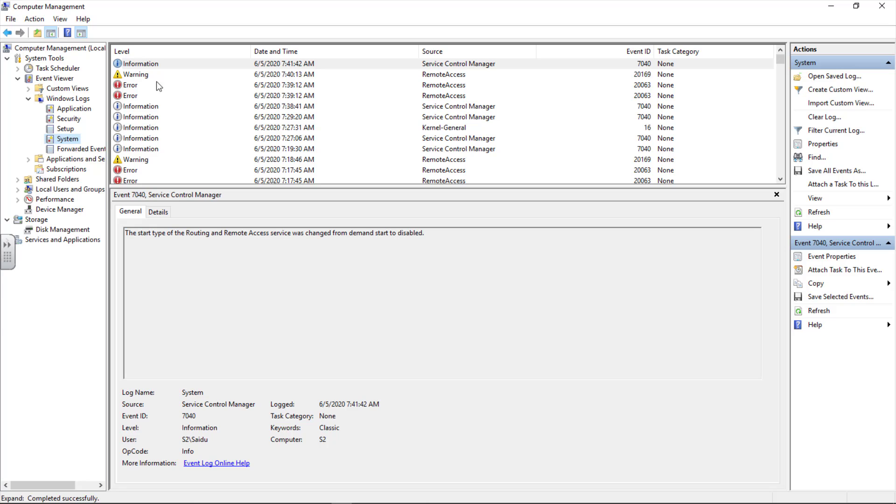
# Step: Select the newest event in the System log, enlarge the event list slightly and examine the event's description
pyautogui.click(161, 66)
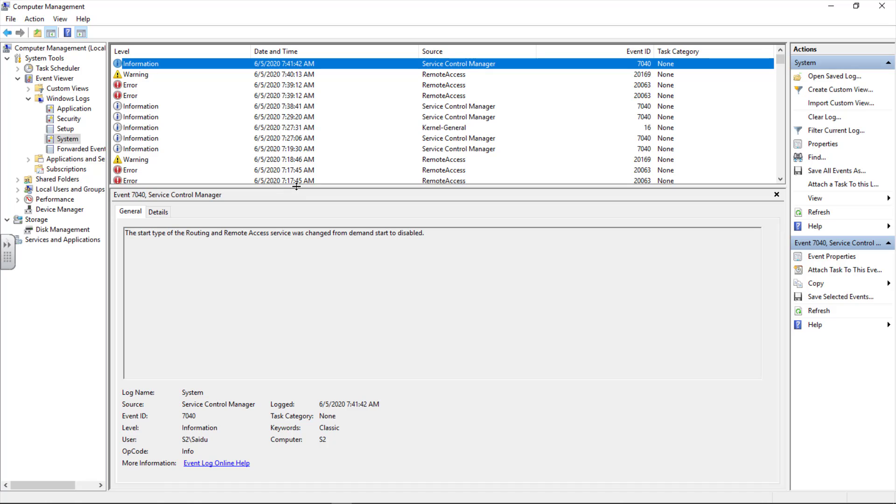
pyautogui.moveTo(297, 186); pyautogui.dragTo(297, 202)
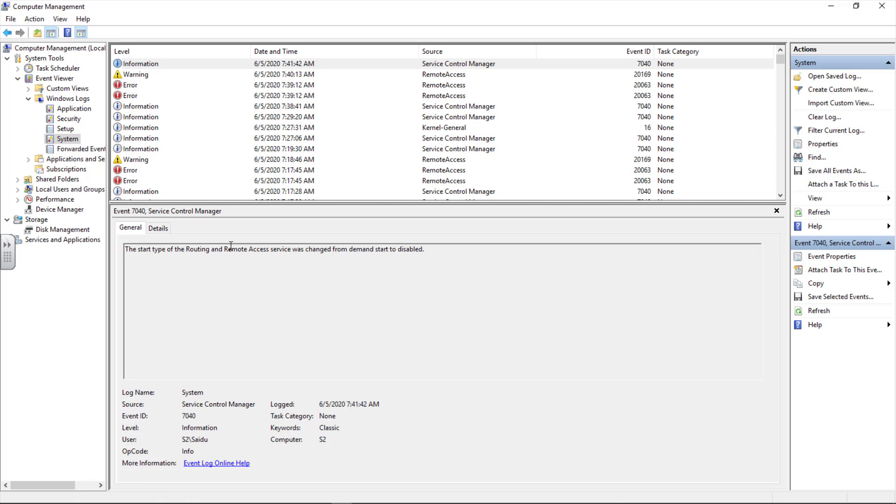
pyautogui.click(174, 65)
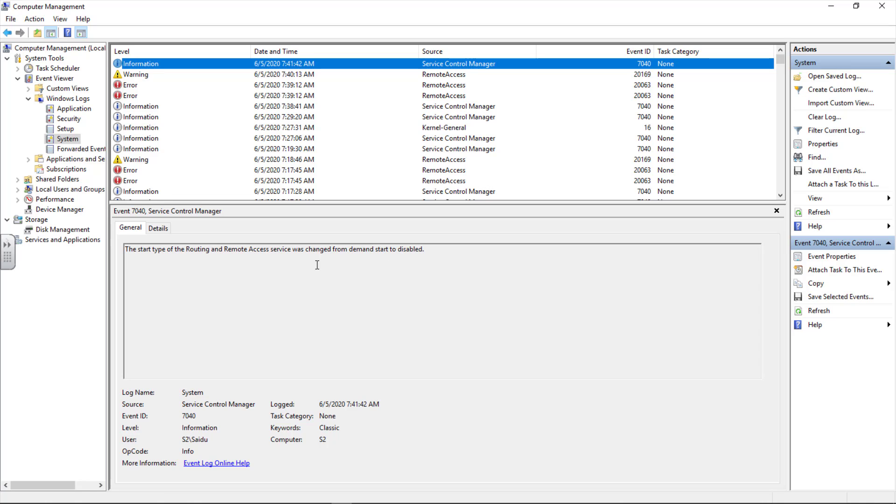
pyautogui.moveTo(428, 250); pyautogui.dragTo(131, 250)
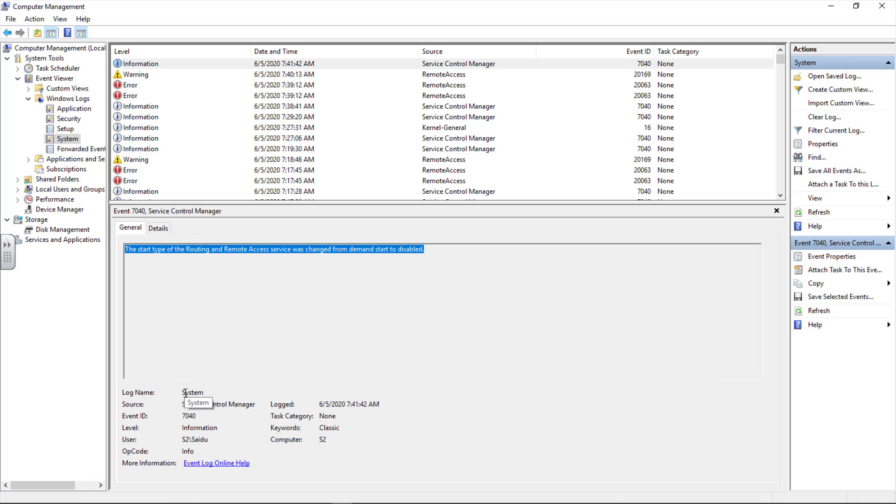
# Step: Examine the event's details in both Friendly View and XML View, and return to its general information
pyautogui.click(157, 228)
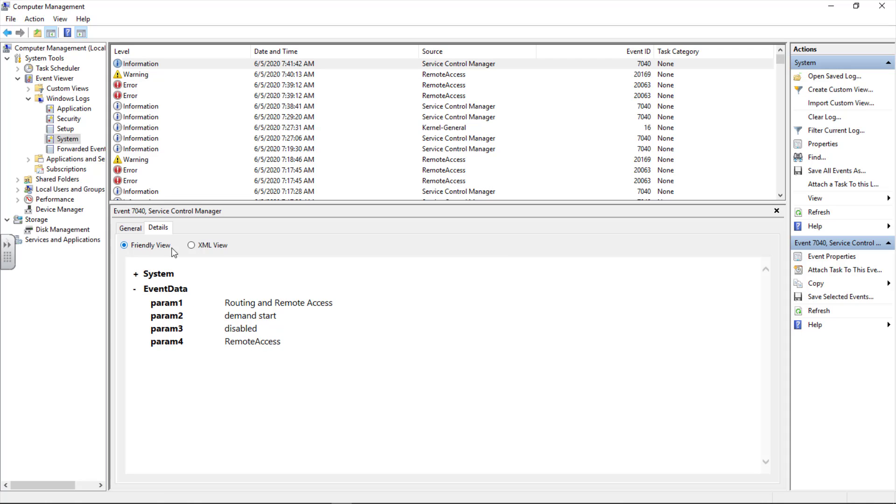
pyautogui.click(191, 246)
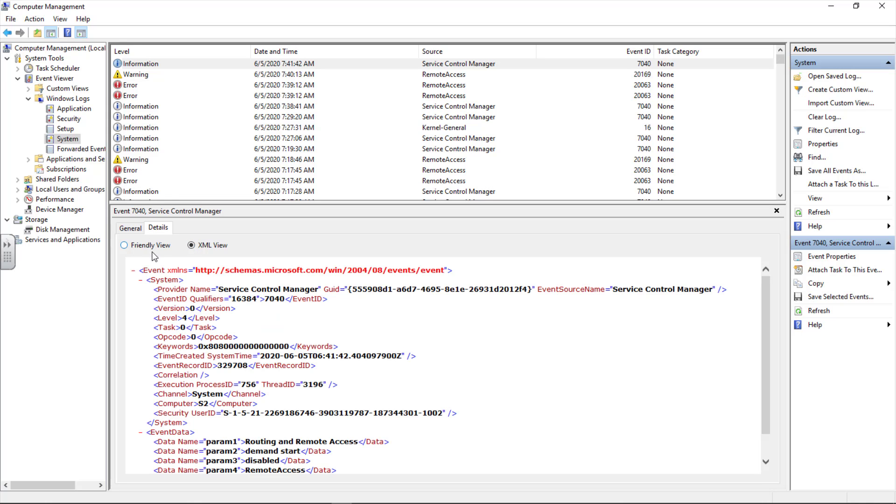
pyautogui.click(127, 229)
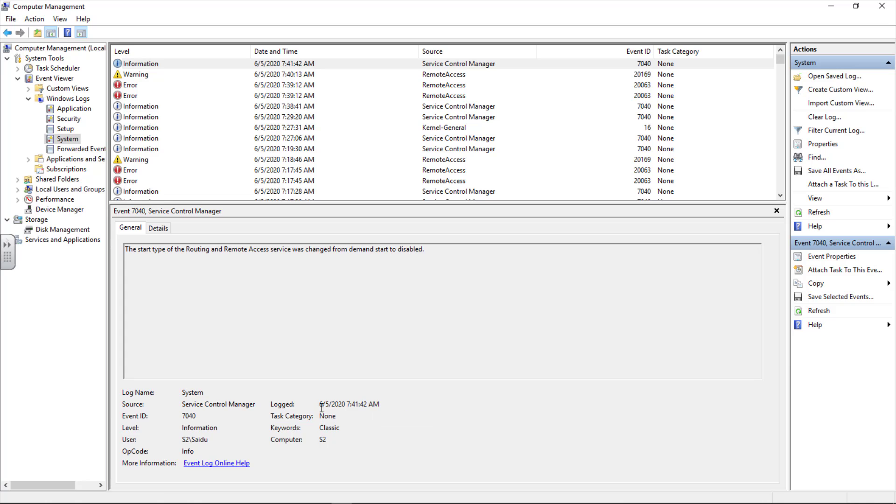
# Step: Check the event's logged date and level, and select the RemoteAccess warning just below it for comparison
pyautogui.moveTo(320, 406); pyautogui.dragTo(358, 406)
pyautogui.doubleClick(205, 428)
pyautogui.click(137, 75)
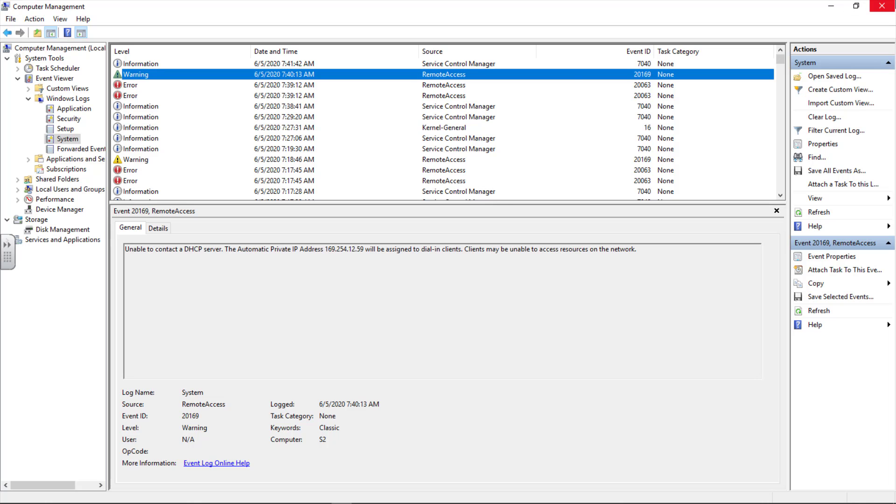
# Step: Close Computer Management and open Performance Monitor from Administrative Tools, maximized
pyautogui.click(882, 6)
pyautogui.moveTo(267, 495)
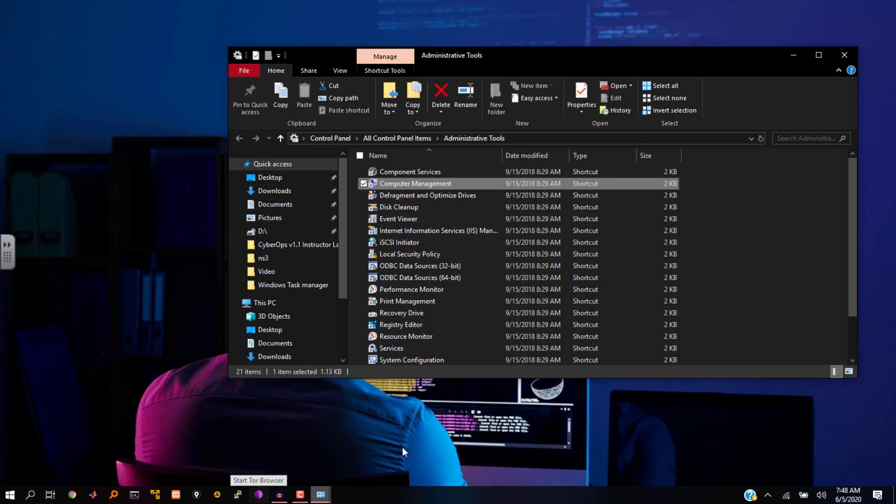
pyautogui.click(404, 196)
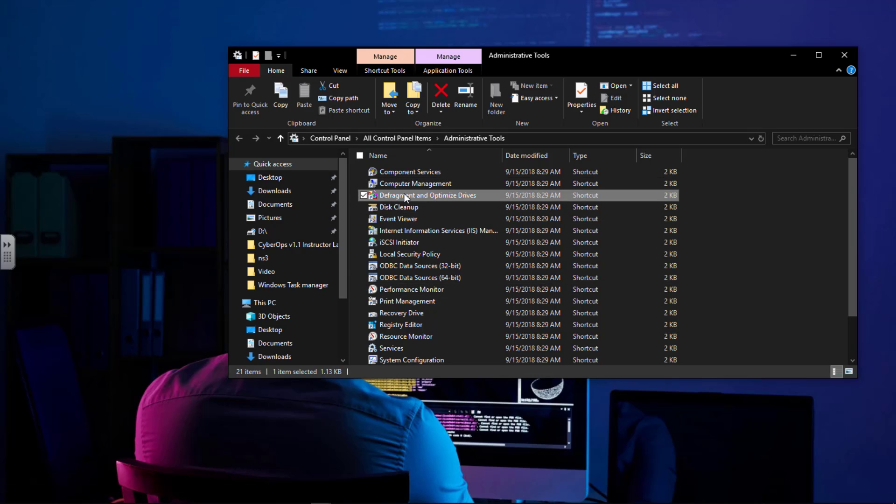
pyautogui.click(395, 290)
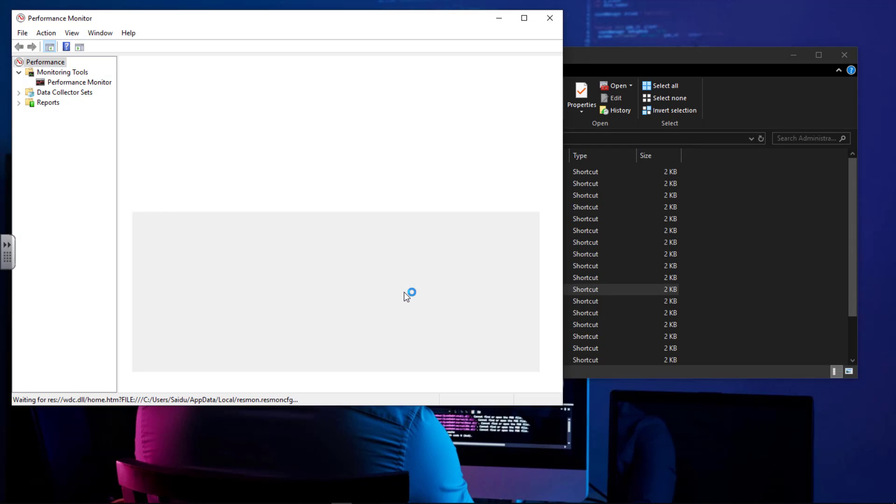
pyautogui.click(525, 18)
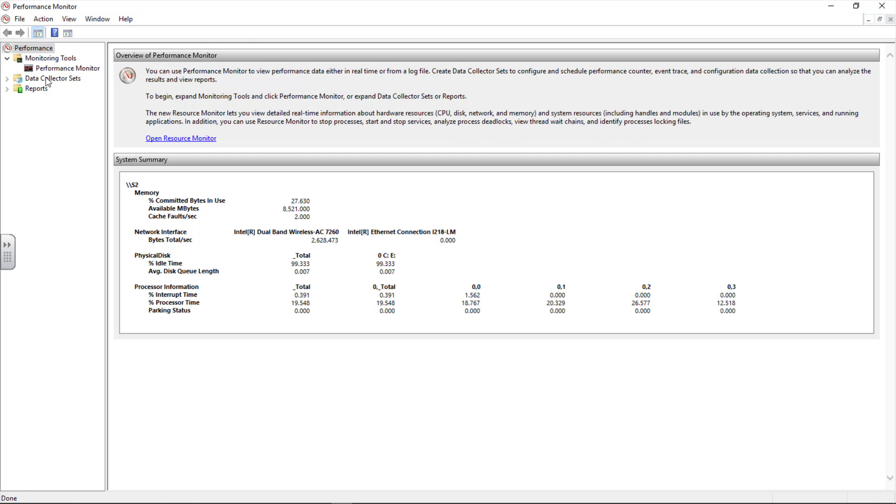
# Step: Expand Data Collector Sets and start a new data collector set under User Defined
pyautogui.click(7, 78)
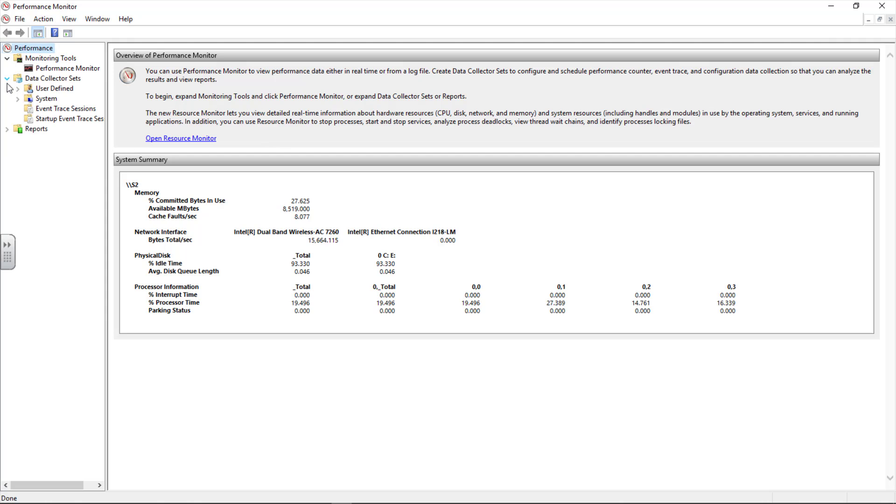
pyautogui.click(47, 89)
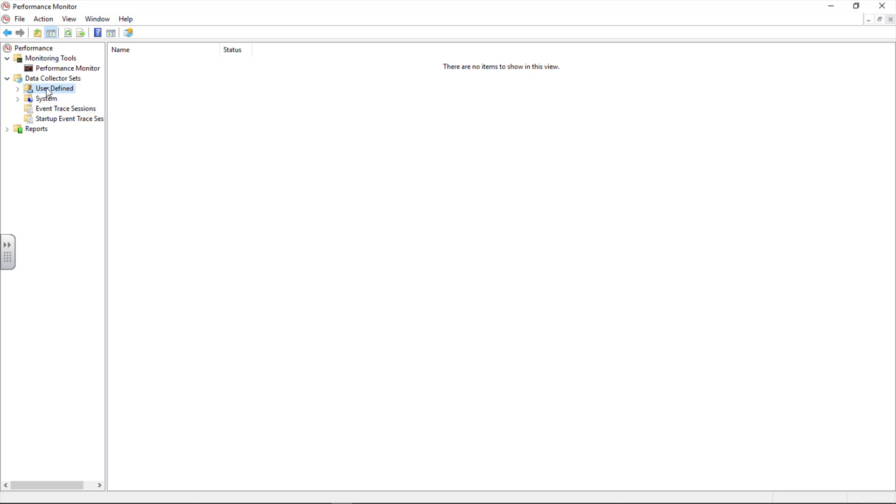
pyautogui.rightClick(50, 91)
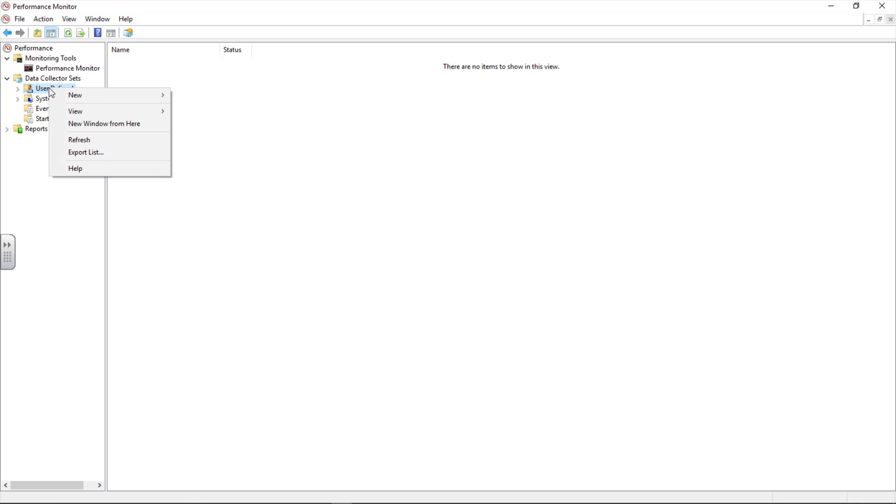
pyautogui.moveTo(76, 99)
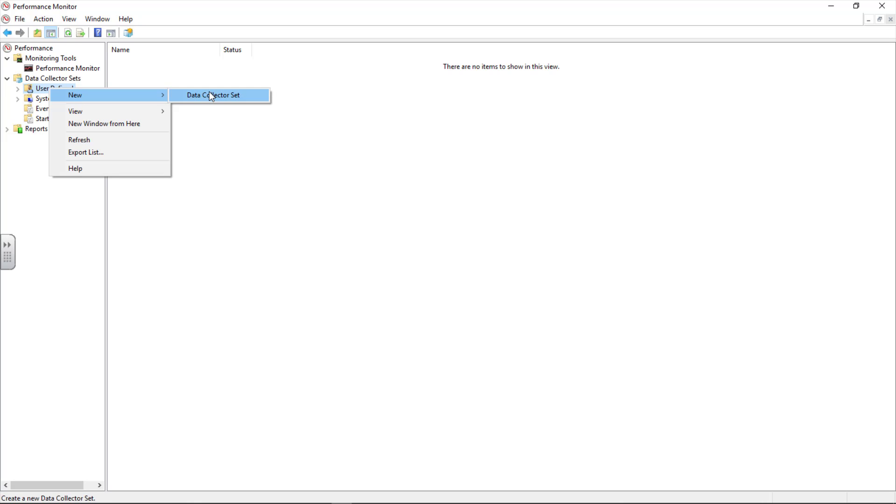
pyautogui.click(226, 95)
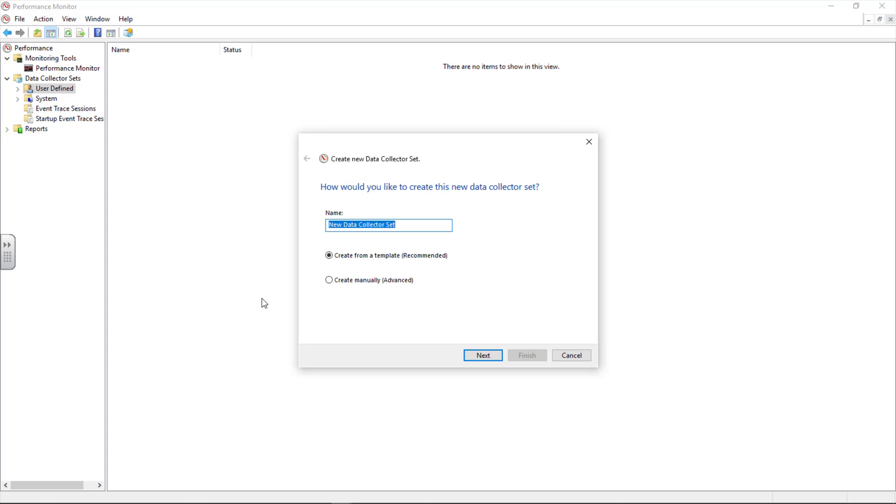
# Step: Name the data collector set "memory logs" and choose to create it manually (Advanced)
pyautogui.write('mme')
pyautogui.press('BackSpace')
pyautogui.press('BackSpace')
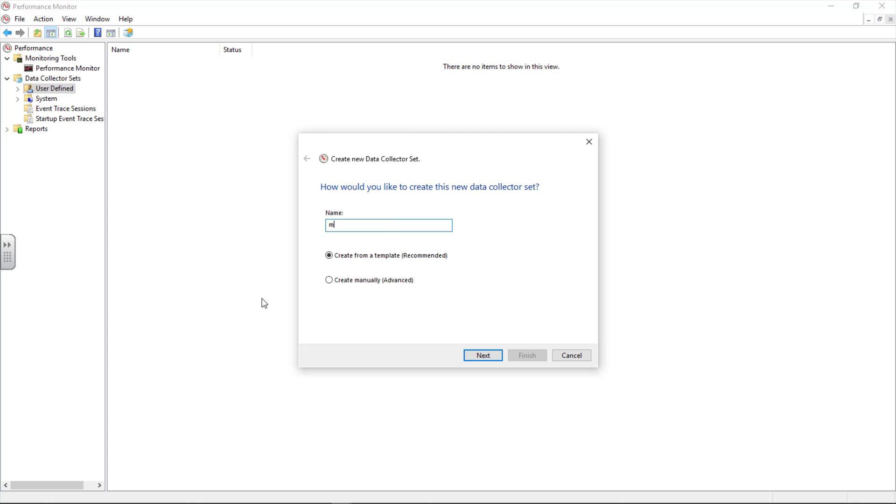
pyautogui.write('emory logs')
pyautogui.click(361, 280)
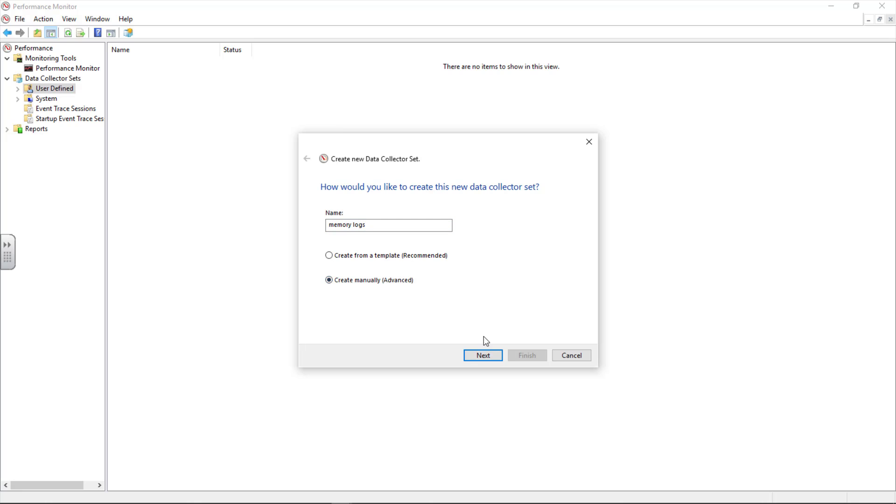
pyautogui.click(482, 357)
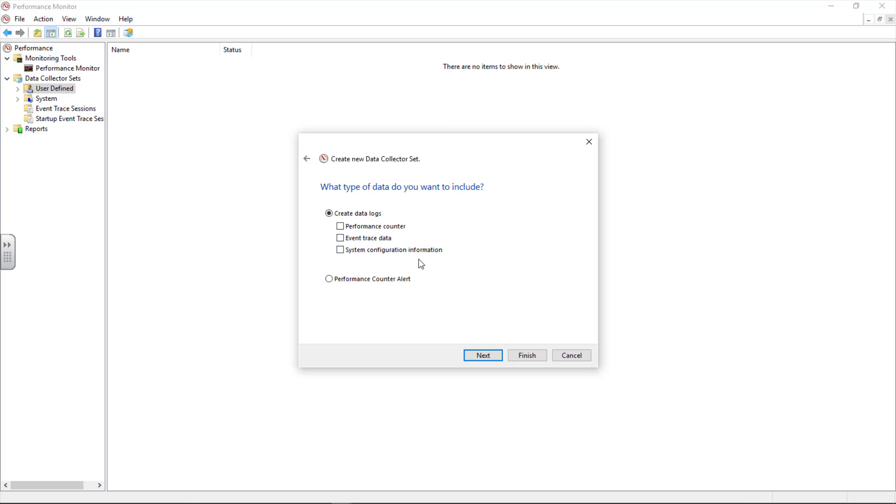
# Step: Include only the Performance counter type under Create data logs and continue to the counter selection
pyautogui.click(341, 226)
pyautogui.click(340, 237)
pyautogui.click(340, 251)
pyautogui.click(340, 250)
pyautogui.click(340, 238)
pyautogui.click(484, 354)
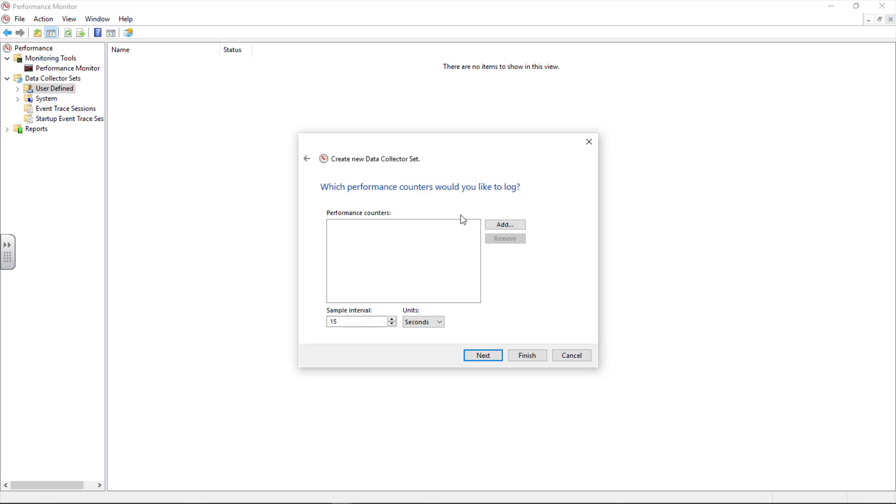
# Step: Add the Available MBytes counter from the Memory object of the local computer to the data collector set
pyautogui.click(507, 226)
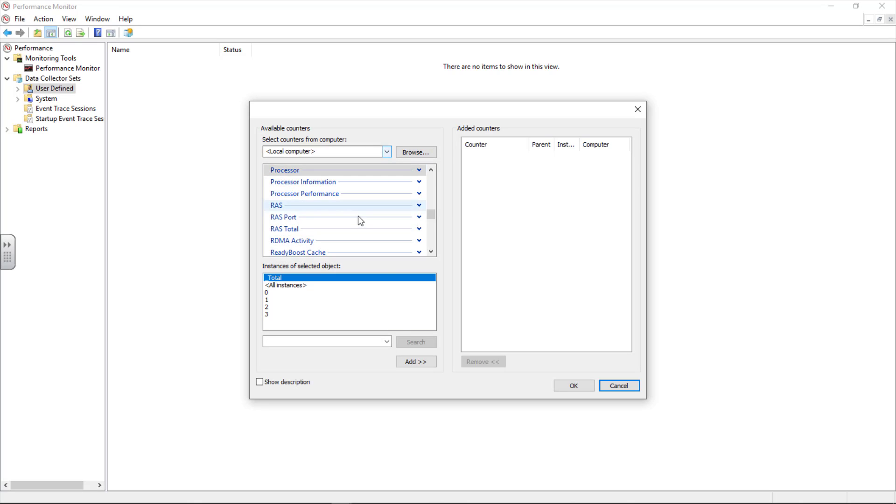
pyautogui.scroll(12, 358, 220)
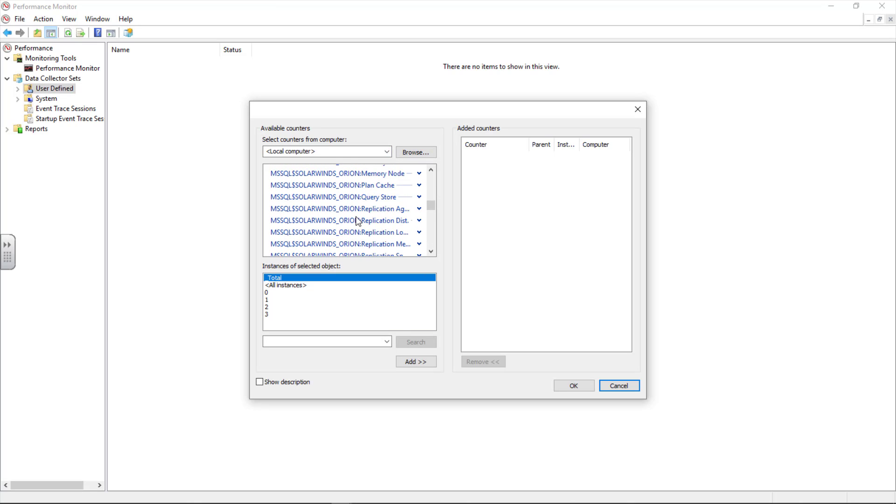
pyautogui.scroll(10, 358, 220)
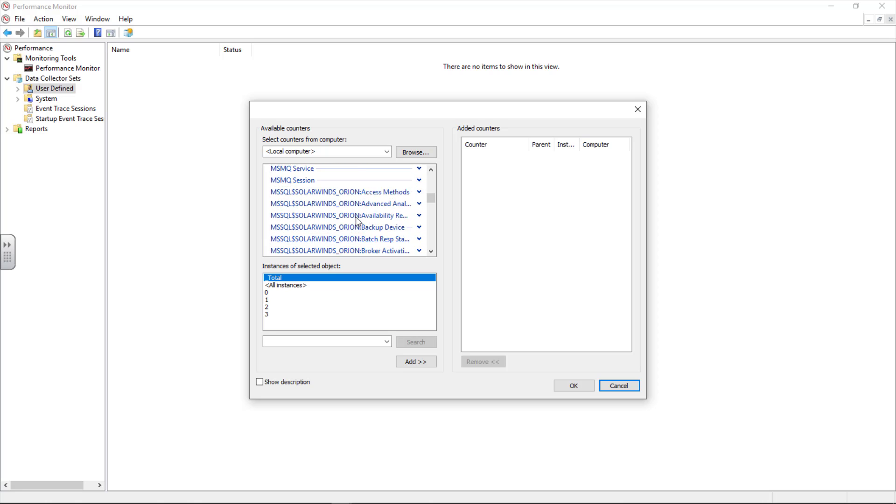
pyautogui.scroll(3, 358, 219)
pyautogui.scroll(4, 357, 221)
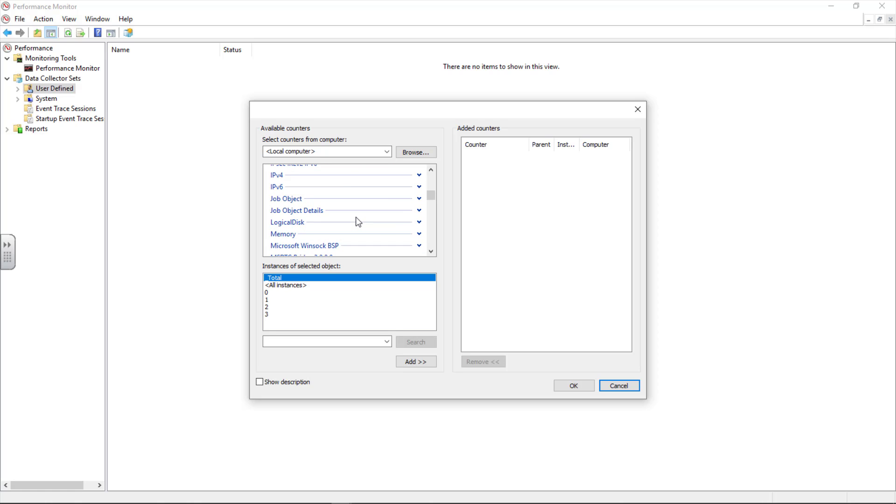
pyautogui.click(419, 234)
pyautogui.scroll(-2, 386, 224)
pyautogui.click(289, 190)
pyautogui.click(414, 362)
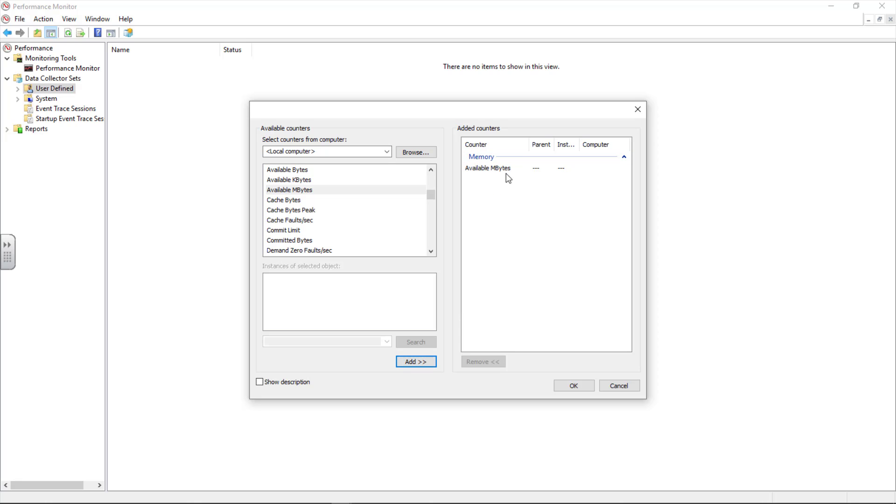
pyautogui.click(571, 386)
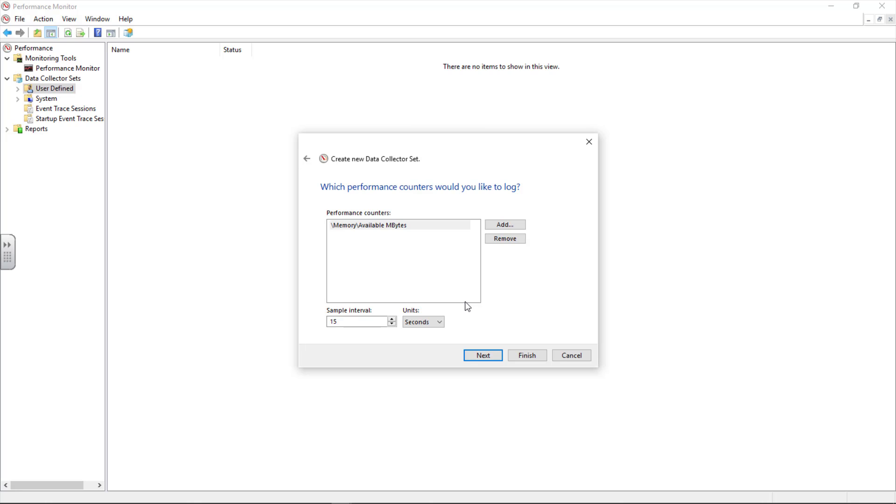
# Step: Set the sample interval to 4 seconds and continue to the save location
pyautogui.click(360, 323)
pyautogui.click(436, 326)
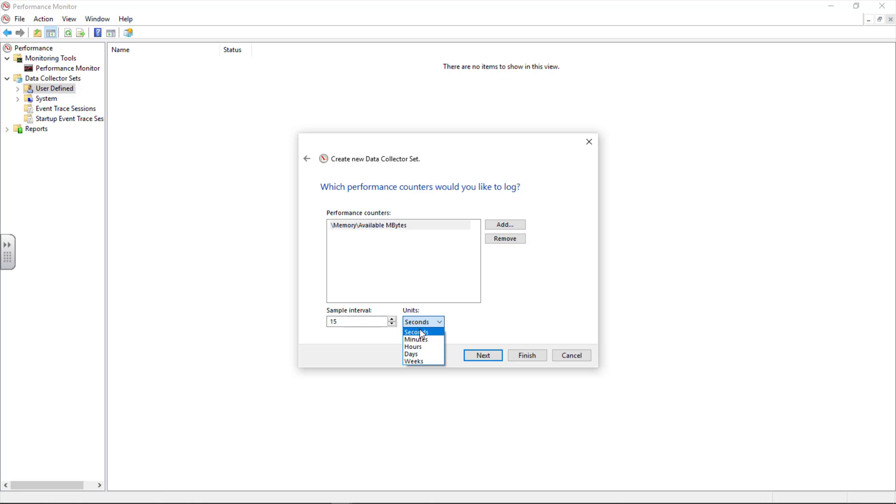
pyautogui.doubleClick(371, 319)
pyautogui.write('4')
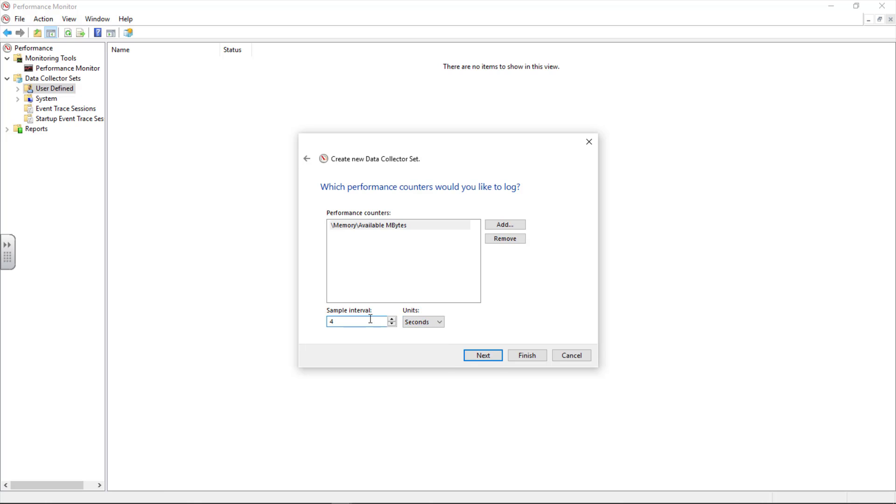
pyautogui.click(482, 360)
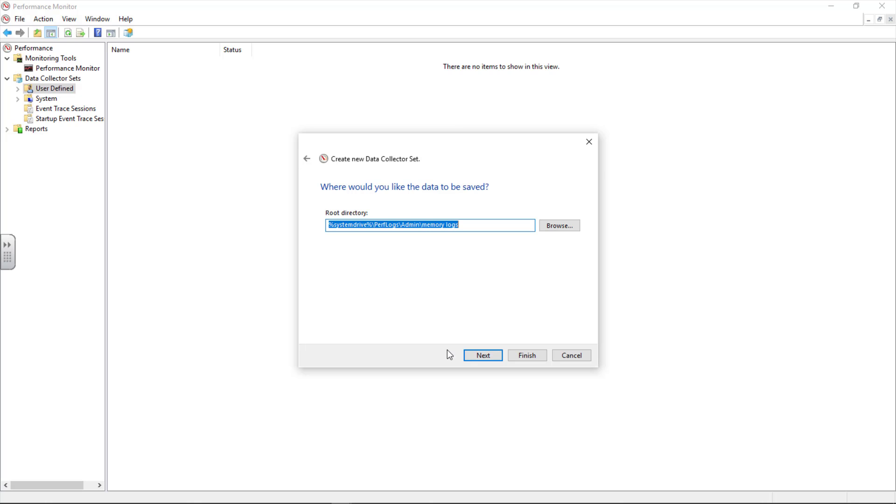
# Step: Set the root directory to the PerfLogs folder and finish the data collector set with Save and close
pyautogui.click(563, 229)
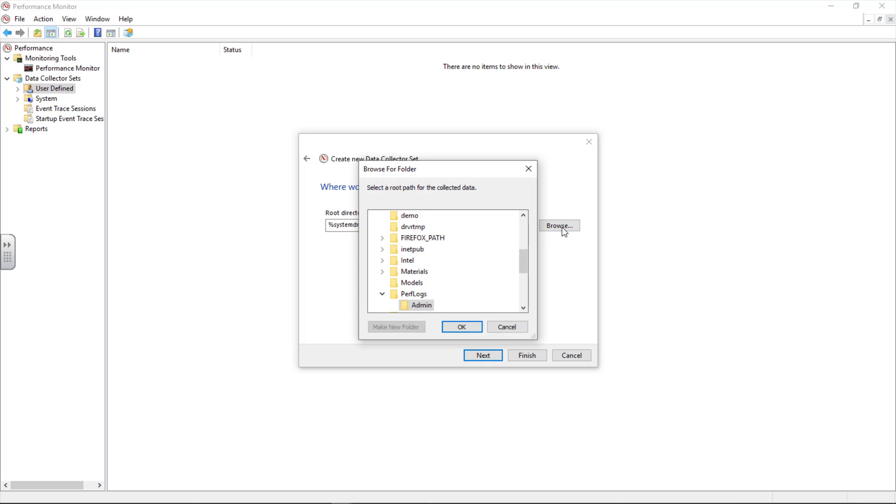
pyautogui.scroll(-2, 417, 280)
pyautogui.click(415, 230)
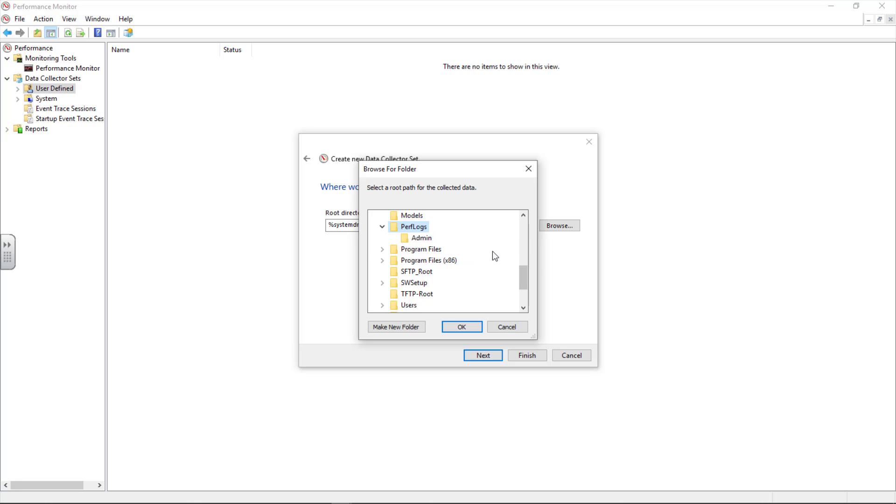
pyautogui.click(469, 329)
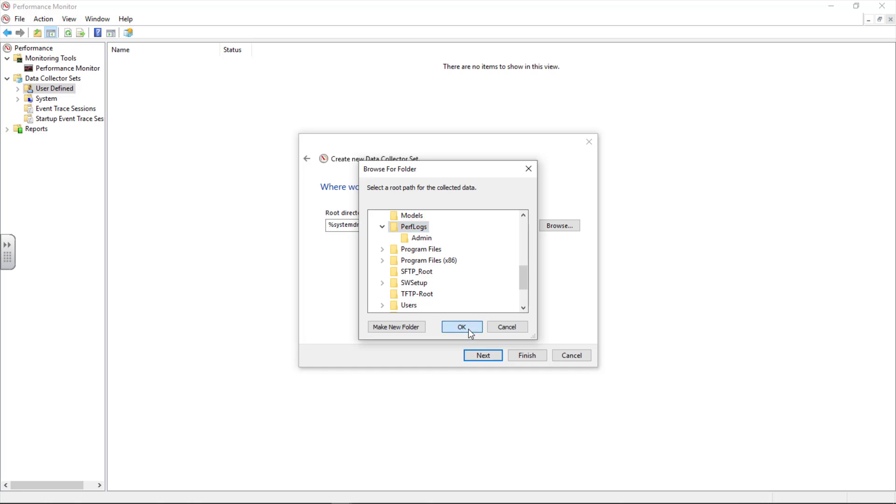
pyautogui.click(489, 357)
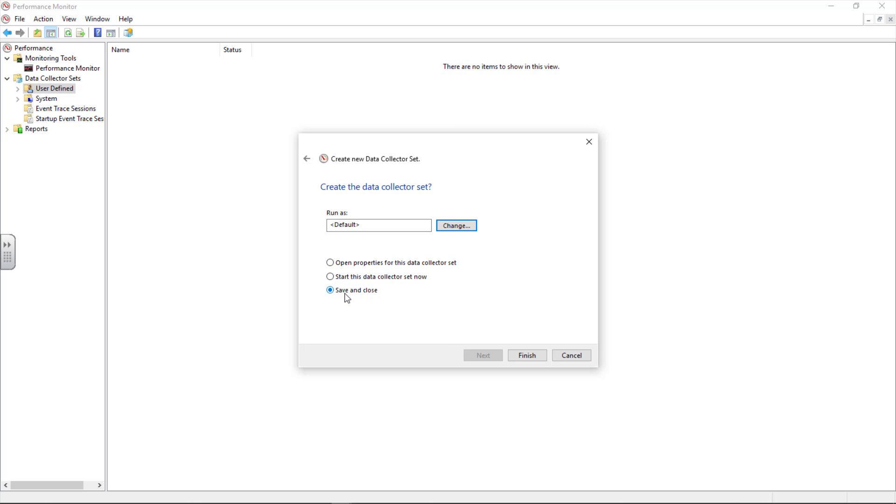
pyautogui.click(527, 356)
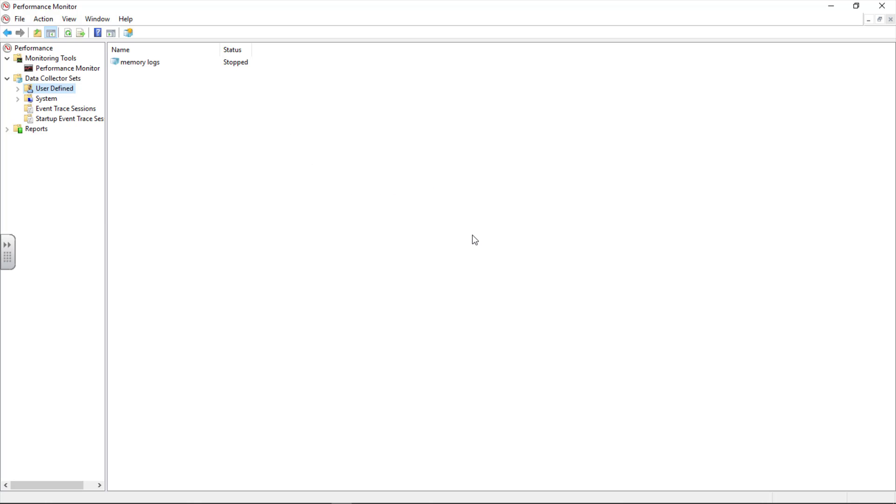
# Step: Open the properties of DataCollector01 in the user-defined memory logs set and look at the dialog for adding counters
pyautogui.doubleClick(54, 88)
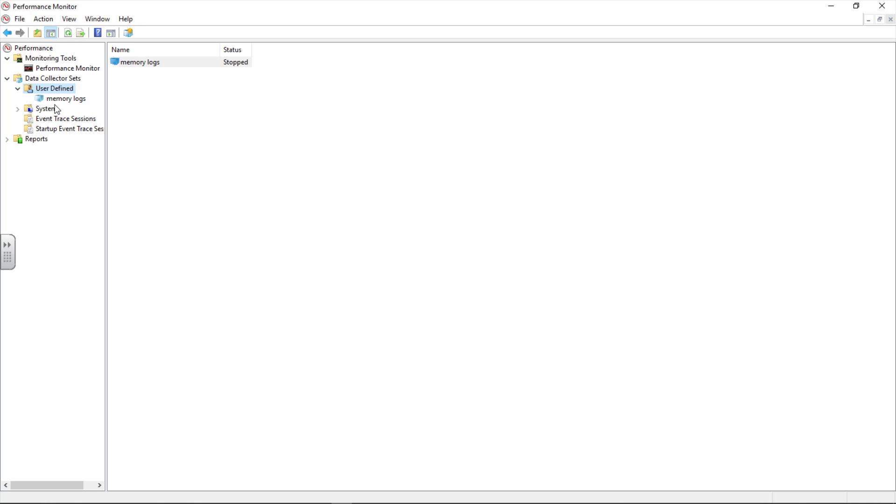
pyautogui.click(60, 98)
pyautogui.click(145, 63)
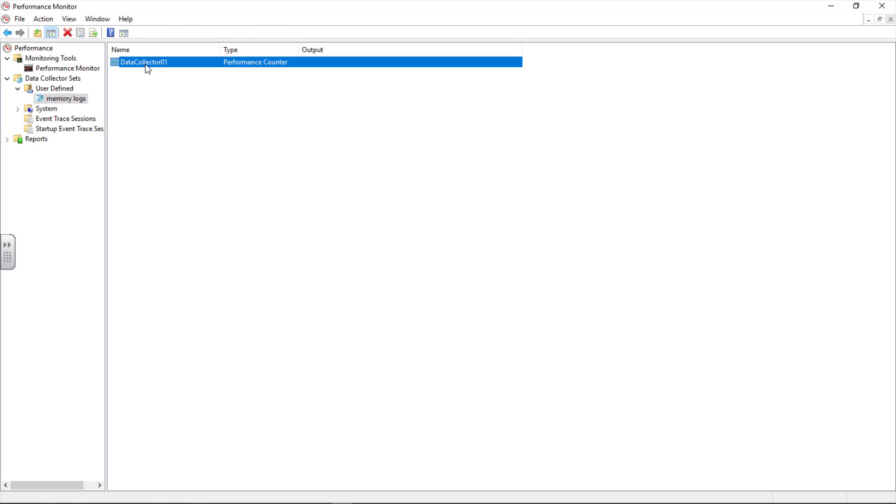
pyautogui.rightClick(221, 61)
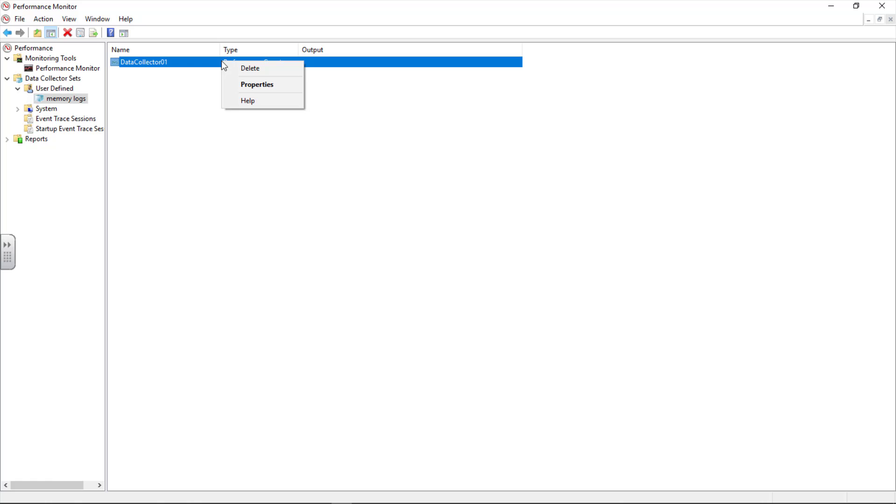
pyautogui.click(255, 86)
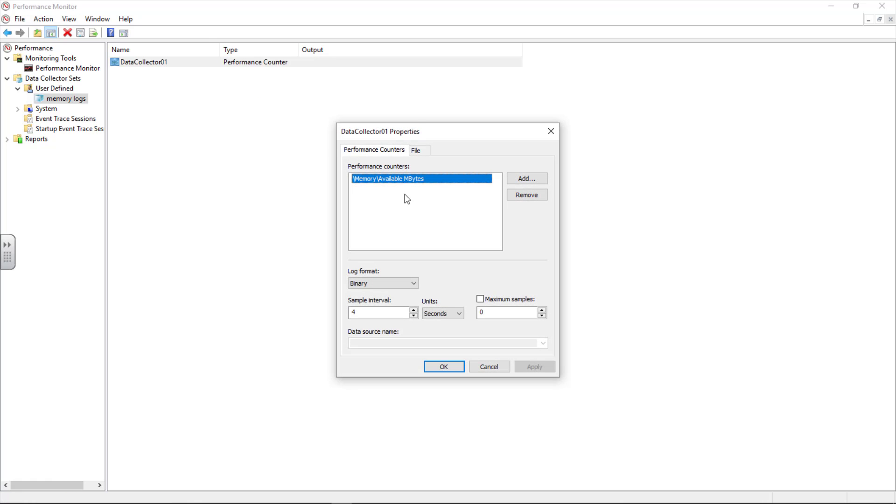
pyautogui.click(533, 179)
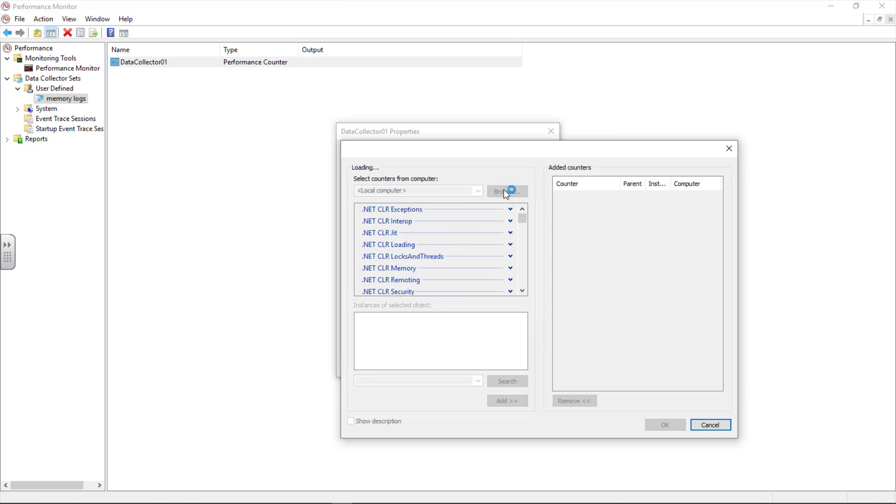
pyautogui.click(731, 151)
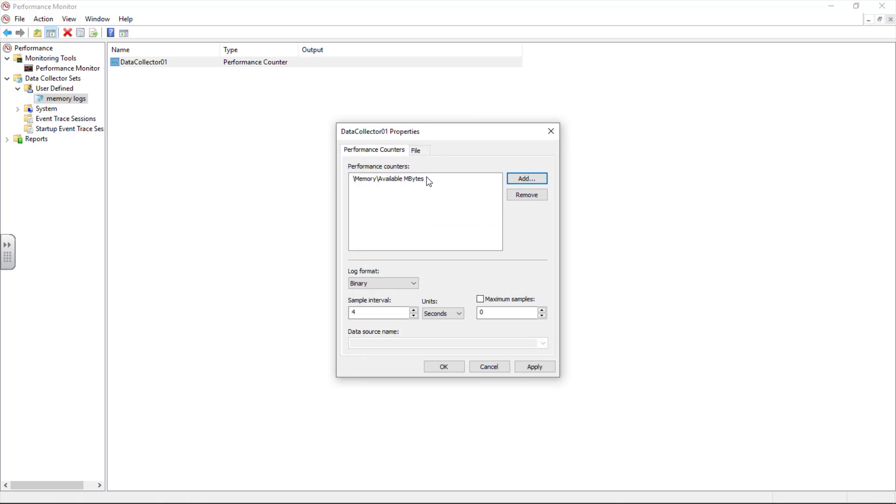
# Step: Set DataCollector01's log format to Comma Separated, check its file settings and confirm the properties
pyautogui.click(429, 181)
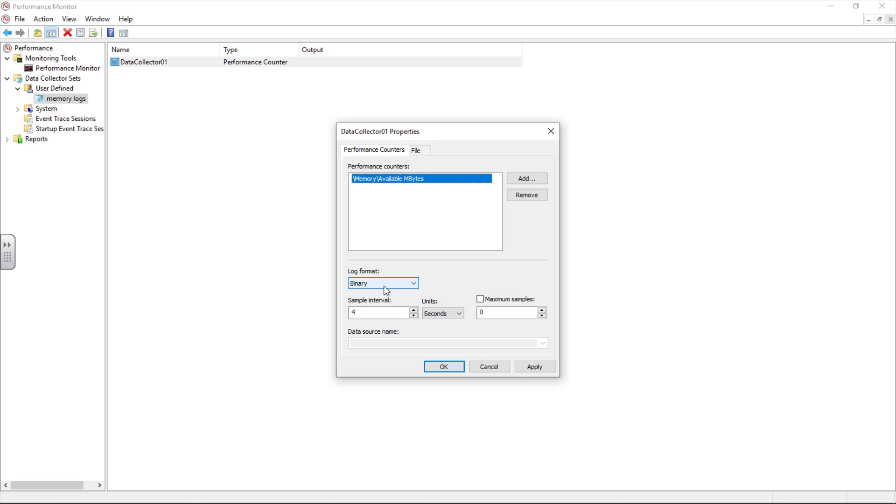
pyautogui.click(410, 290)
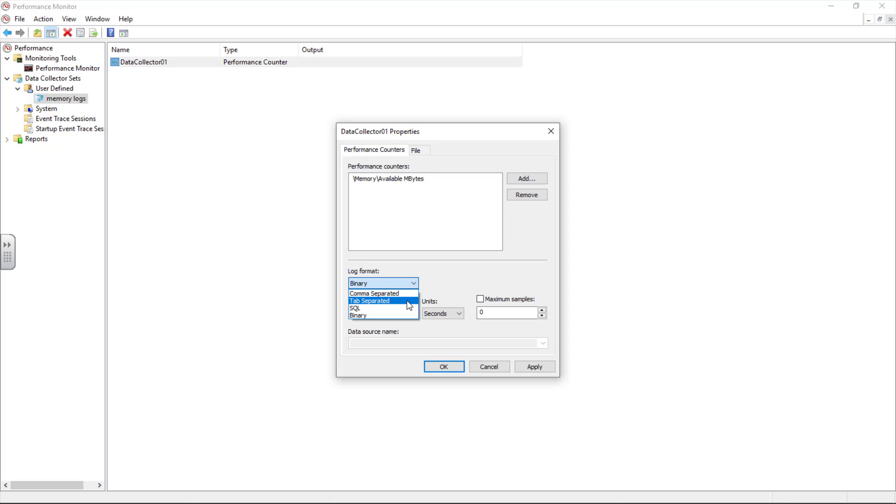
pyautogui.click(406, 294)
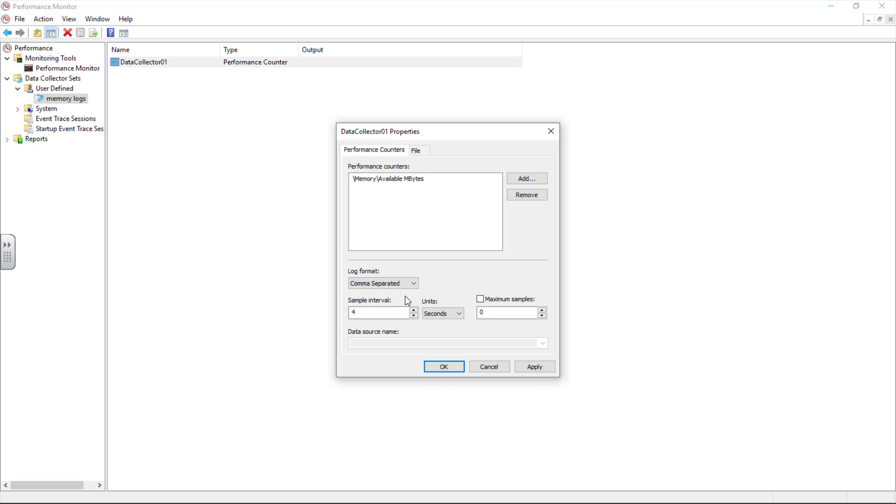
pyautogui.click(417, 151)
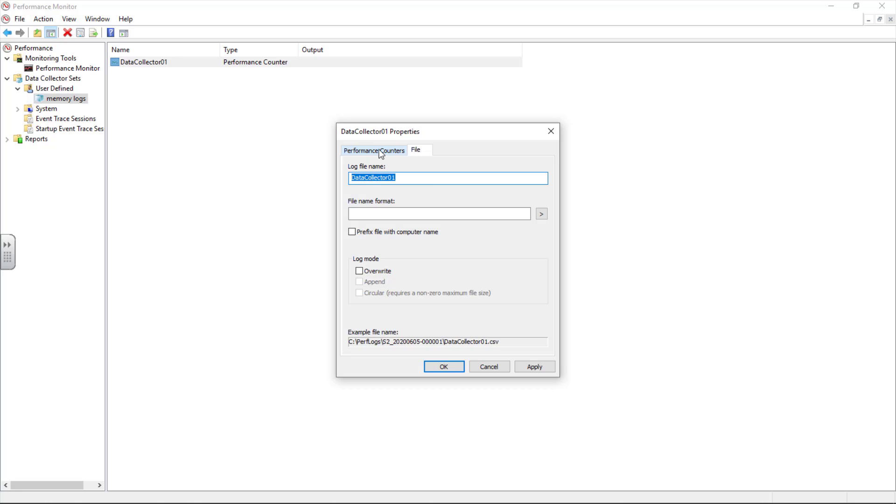
pyautogui.click(441, 370)
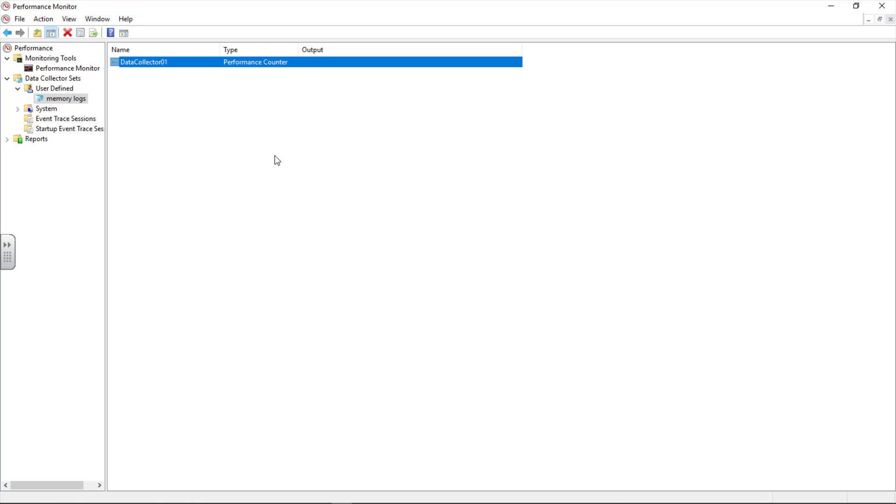
# Step: Start the memory logs data collector set and close Performance Monitor
pyautogui.click(73, 495)
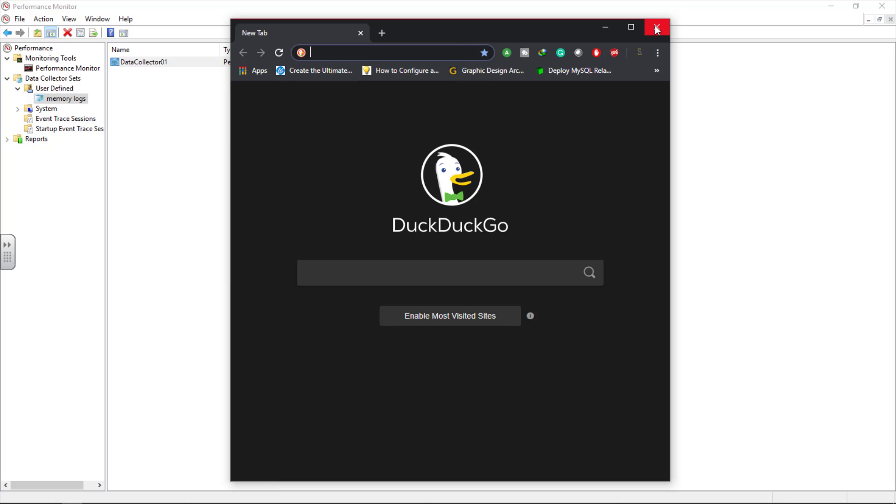
pyautogui.click(656, 27)
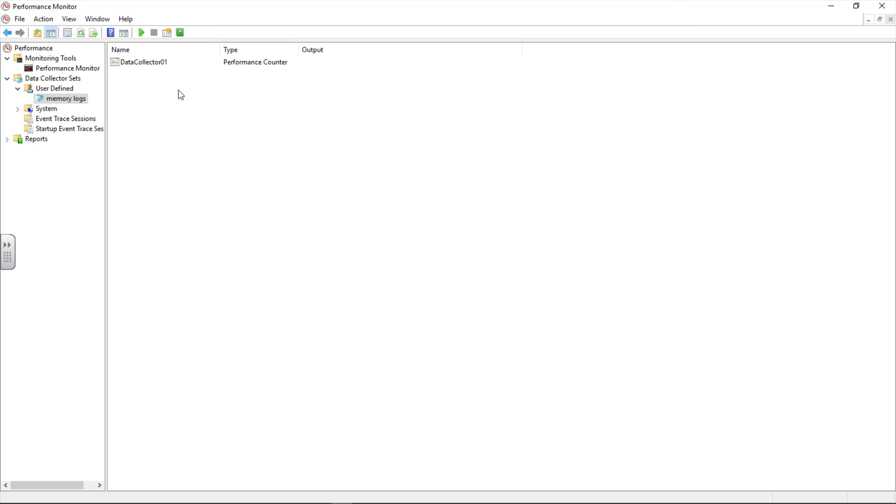
pyautogui.click(139, 35)
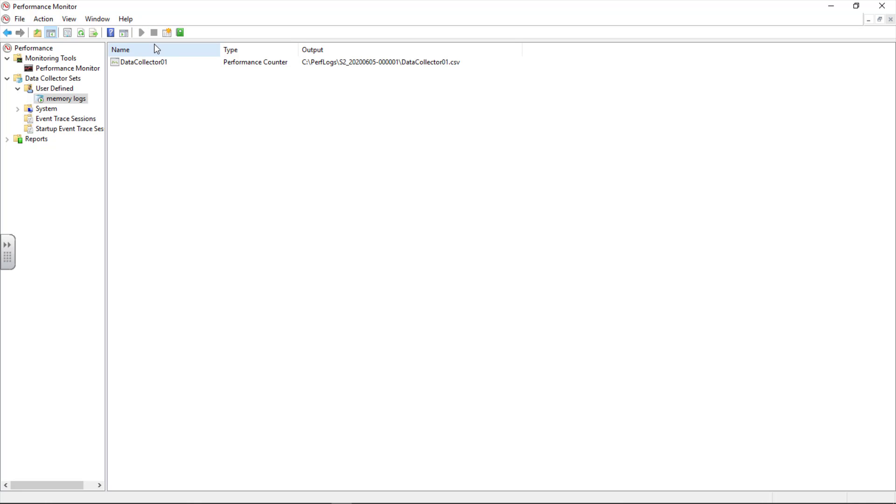
pyautogui.click(891, 5)
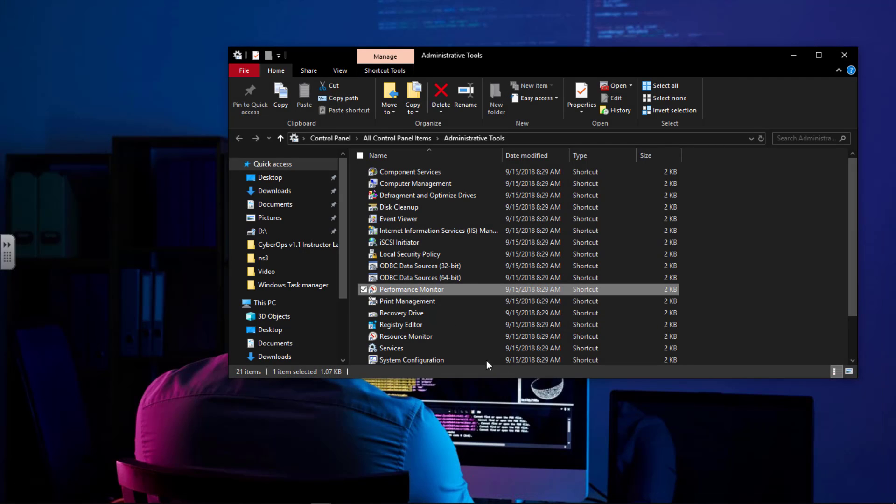
pyautogui.scroll(-2, 291, 302)
pyautogui.scroll(-1, 287, 336)
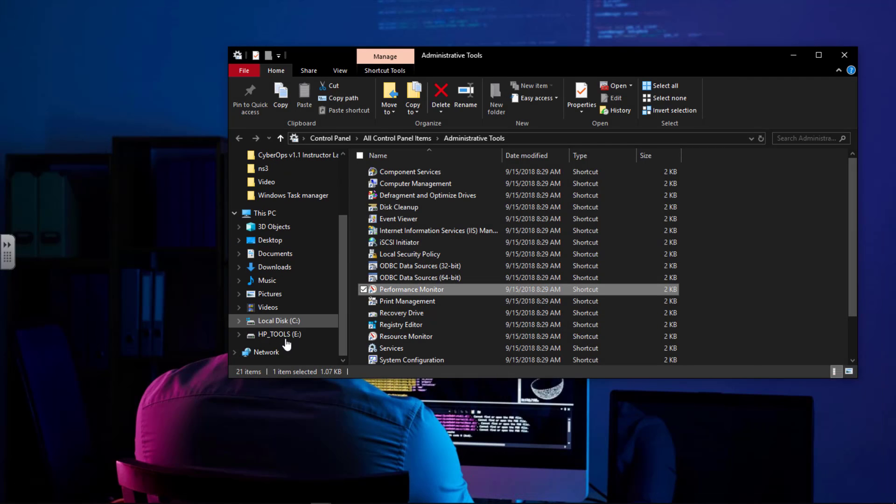
pyautogui.click(290, 322)
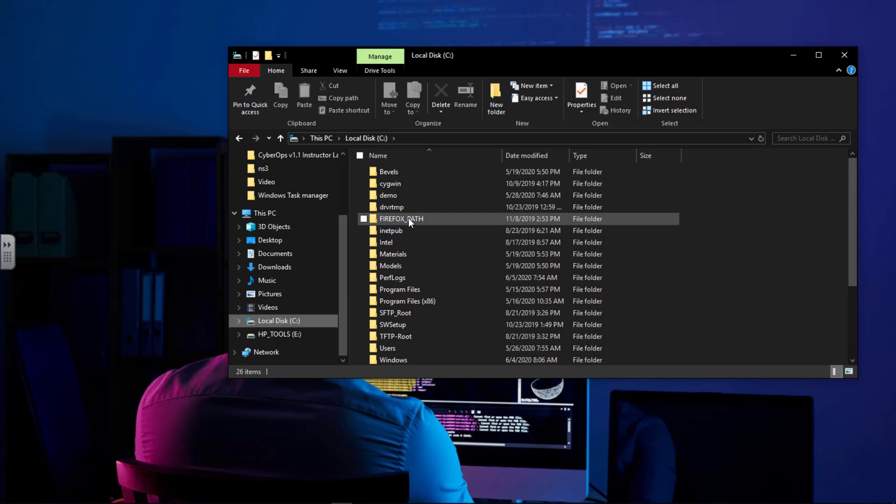
pyautogui.doubleClick(414, 277)
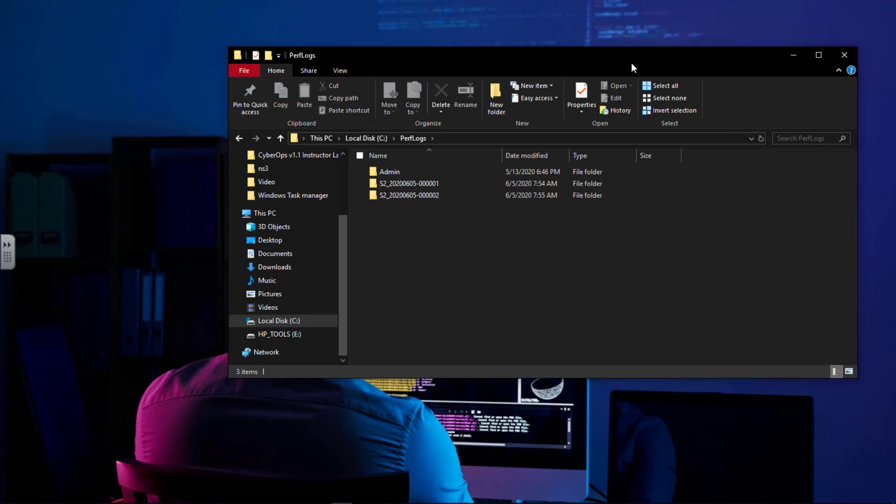
pyautogui.moveTo(631, 63); pyautogui.dragTo(501, 49)
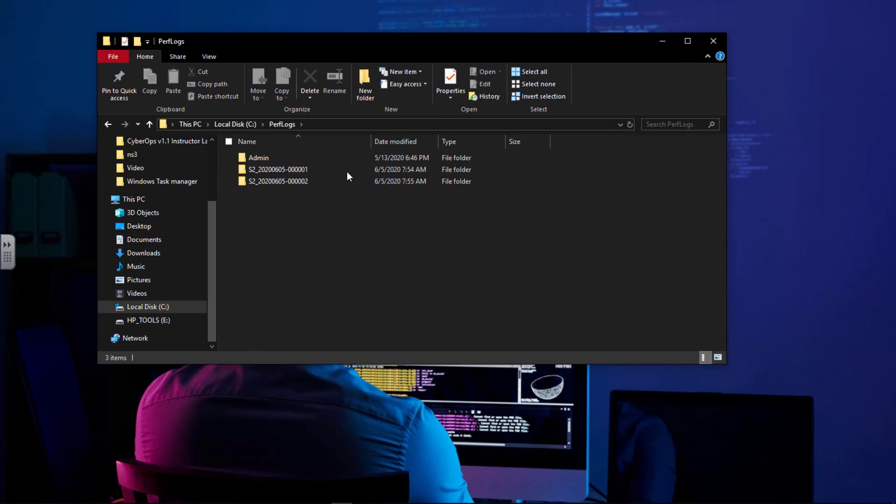
pyautogui.doubleClick(285, 181)
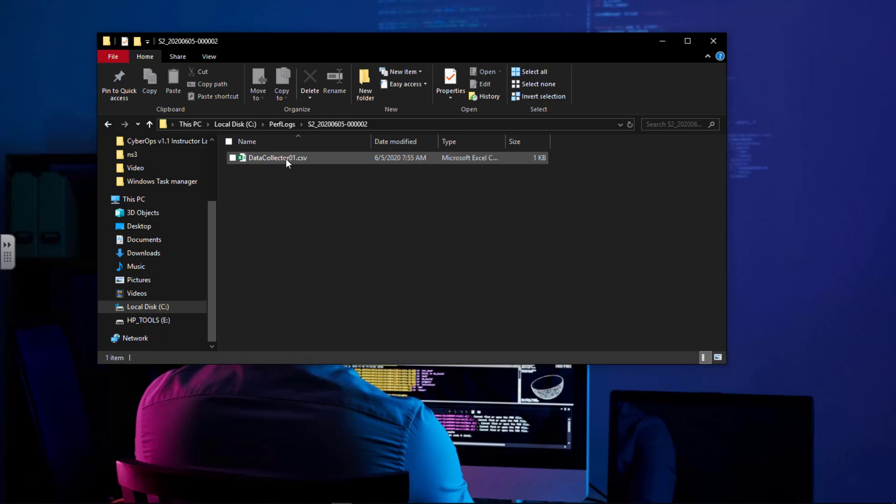
# Step: Open the DataCollector01.csv log file with Notepad
pyautogui.click(286, 159)
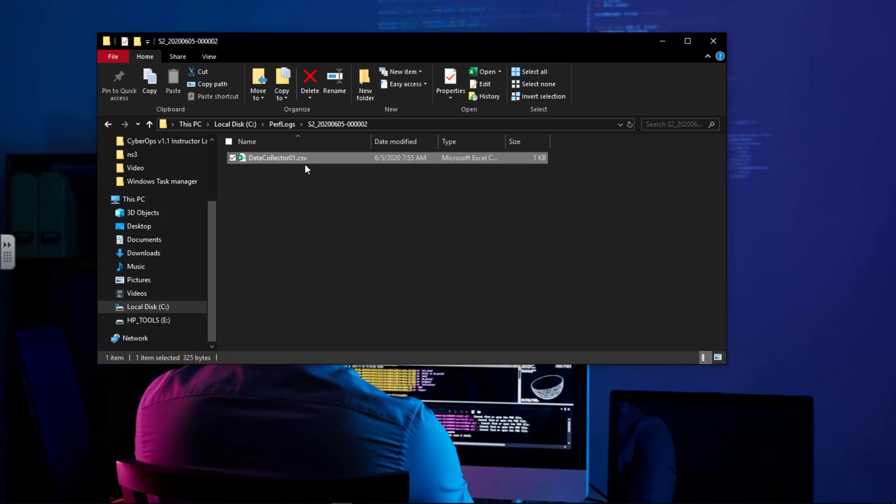
pyautogui.rightClick(299, 158)
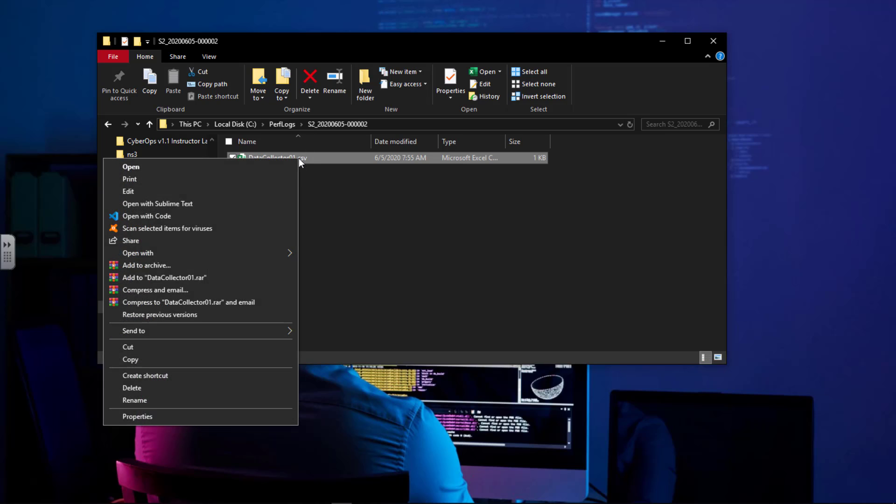
pyautogui.moveTo(242, 252)
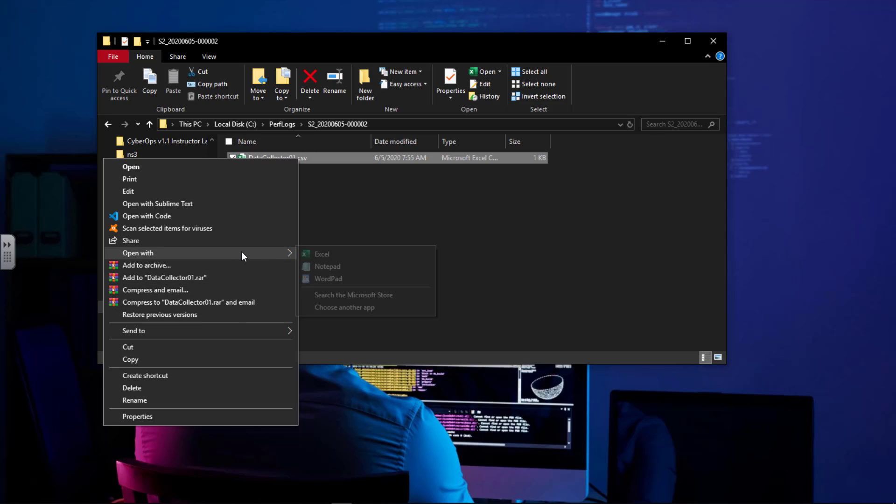
pyautogui.click(324, 265)
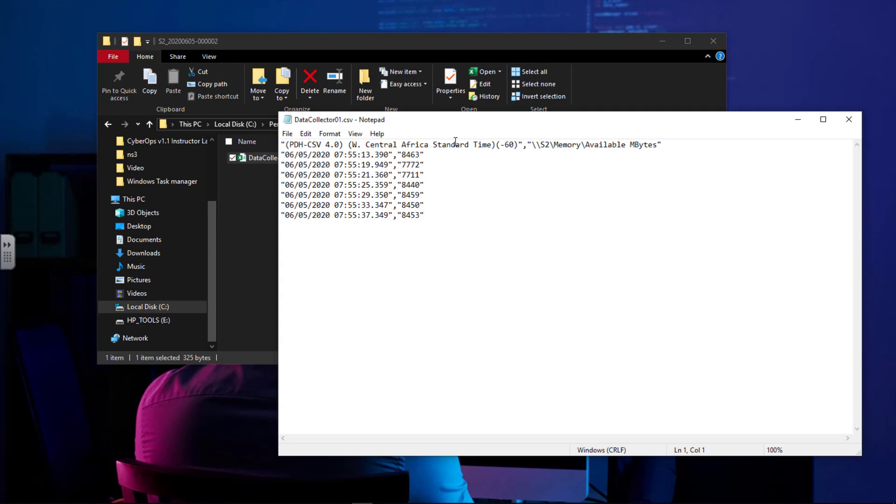
# Step: Examine the date, time and available memory values recorded in the DataCollector01.csv log
pyautogui.moveTo(456, 122); pyautogui.dragTo(401, 64)
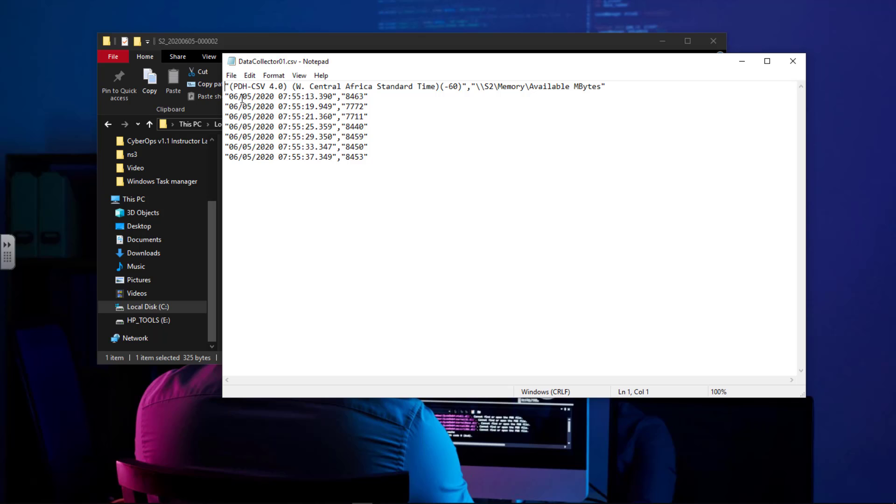
pyautogui.moveTo(228, 97); pyautogui.dragTo(271, 107)
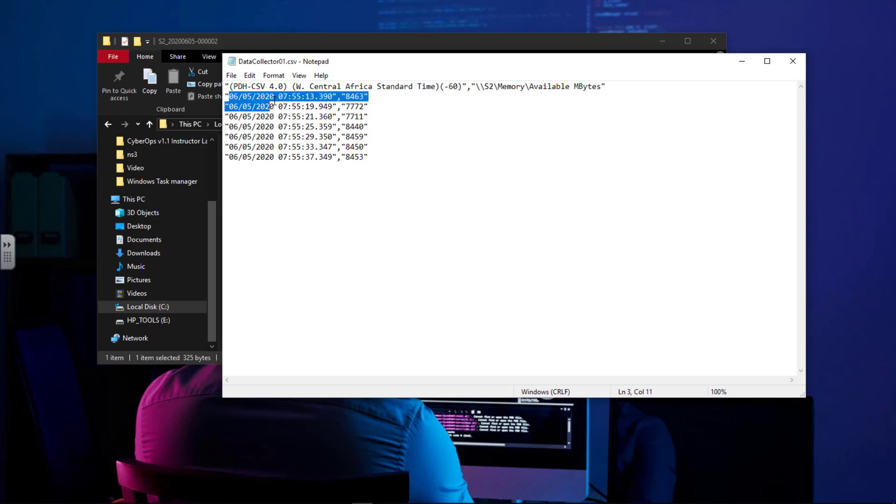
pyautogui.click(275, 98)
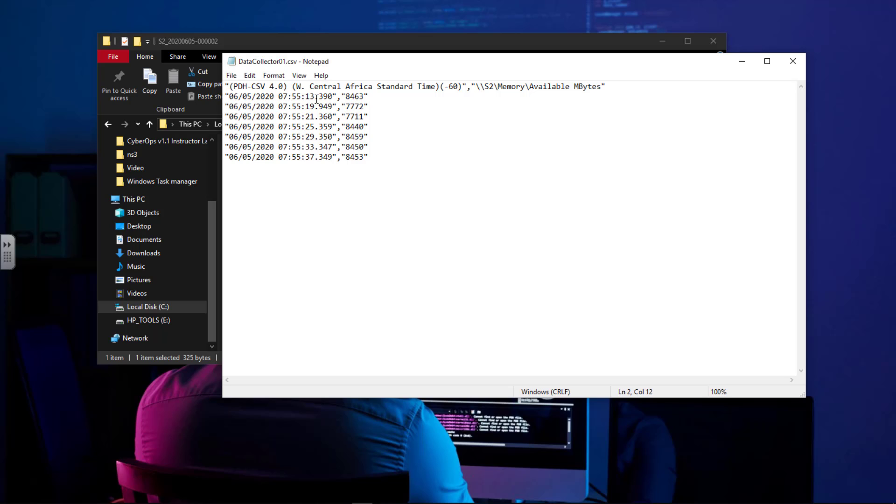
pyautogui.moveTo(280, 98); pyautogui.dragTo(302, 97)
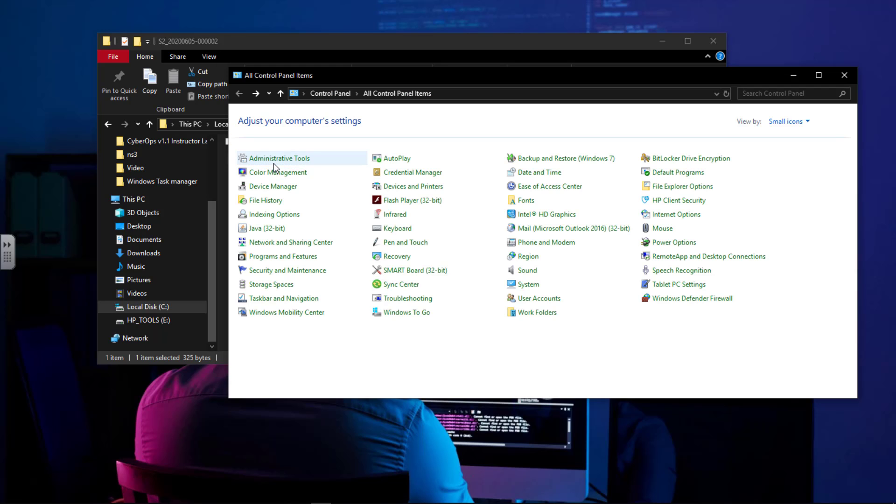
# Step: Reopen Performance Monitor from the Administrative Tools in Control Panel
pyautogui.click(273, 161)
pyautogui.click(404, 183)
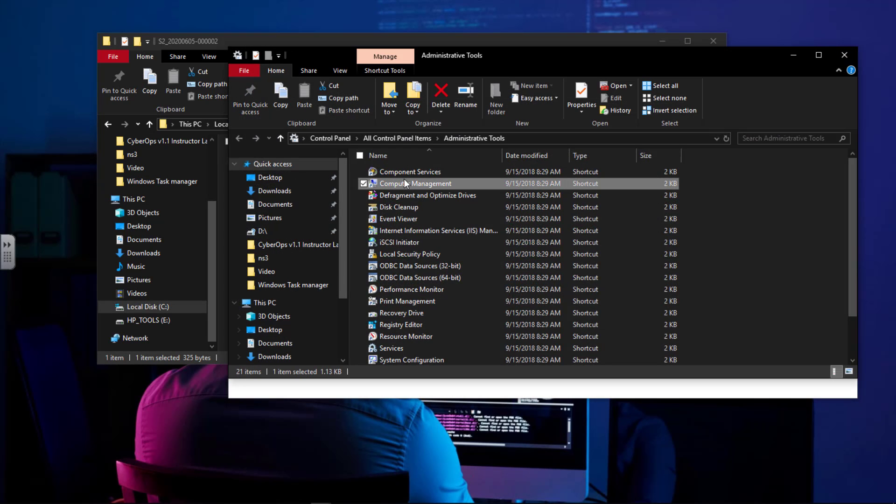
pyautogui.click(431, 290)
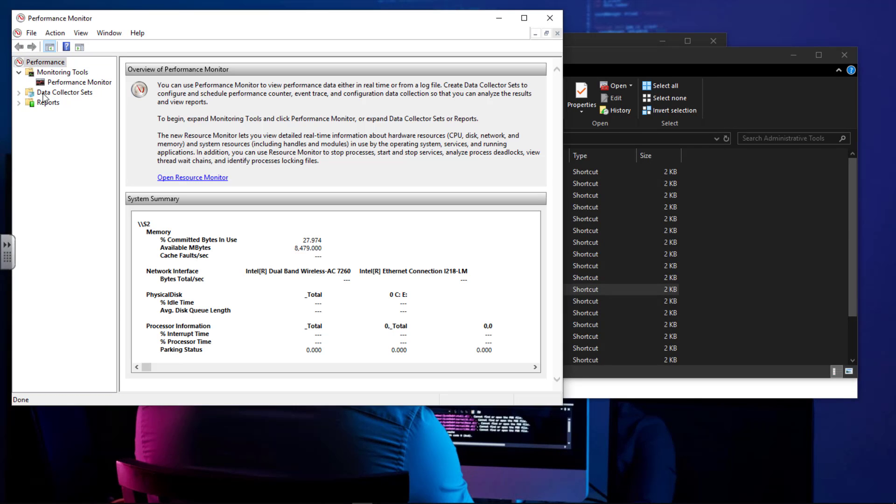
# Step: Delete the memory logs set from the User Defined data collector sets and confirm the deletion
pyautogui.click(19, 92)
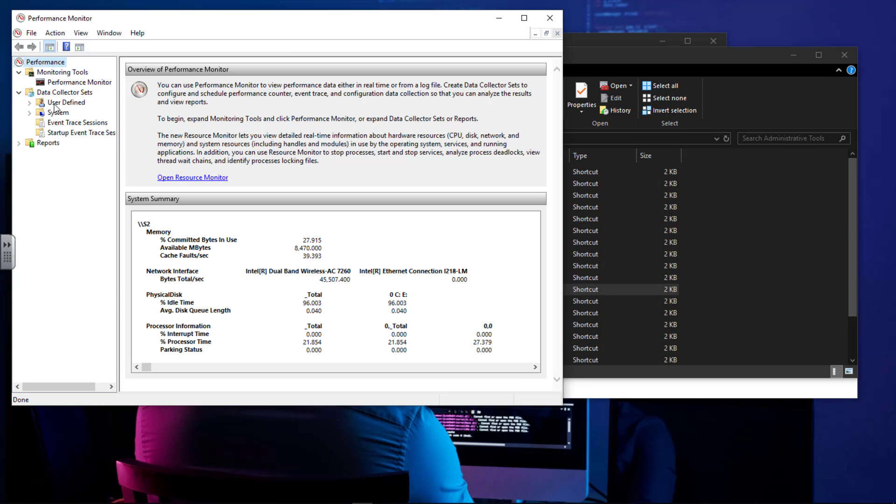
pyautogui.click(53, 103)
pyautogui.click(30, 103)
pyautogui.click(78, 113)
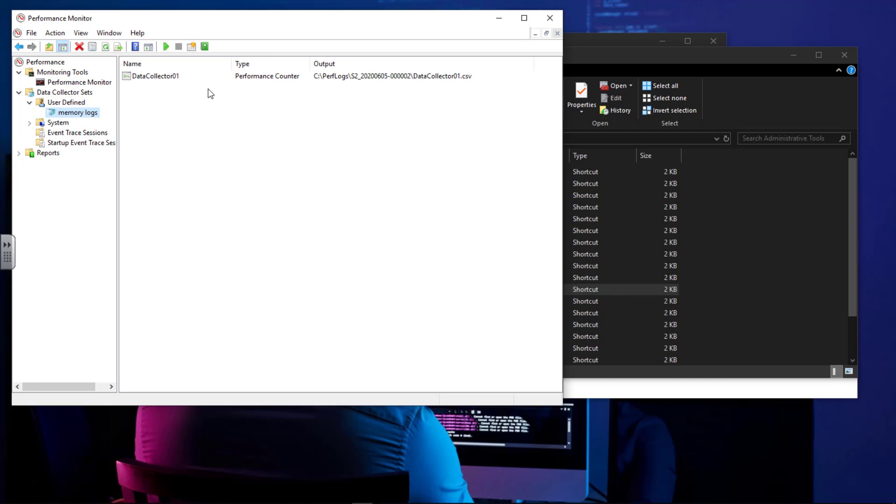
pyautogui.rightClick(81, 114)
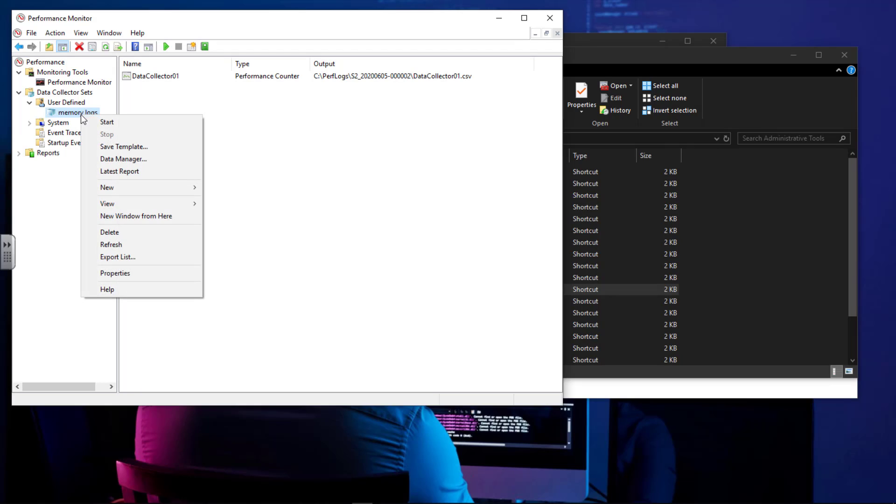
pyautogui.click(125, 237)
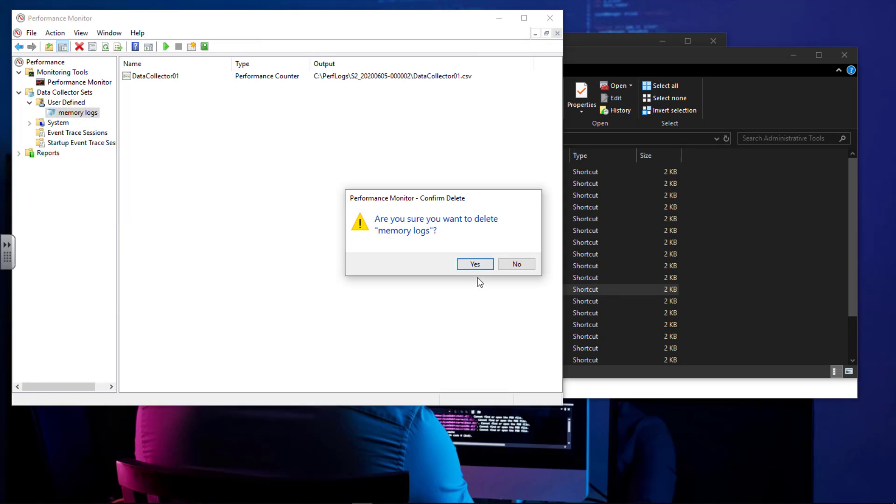
pyautogui.click(478, 266)
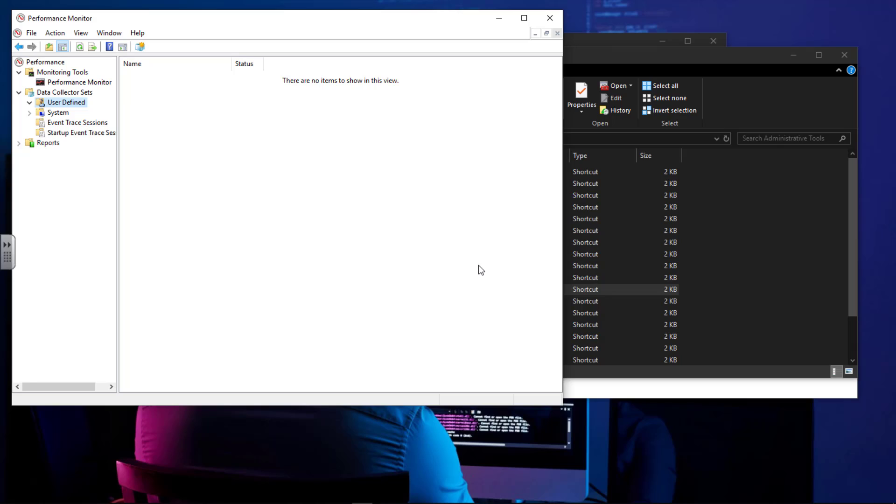